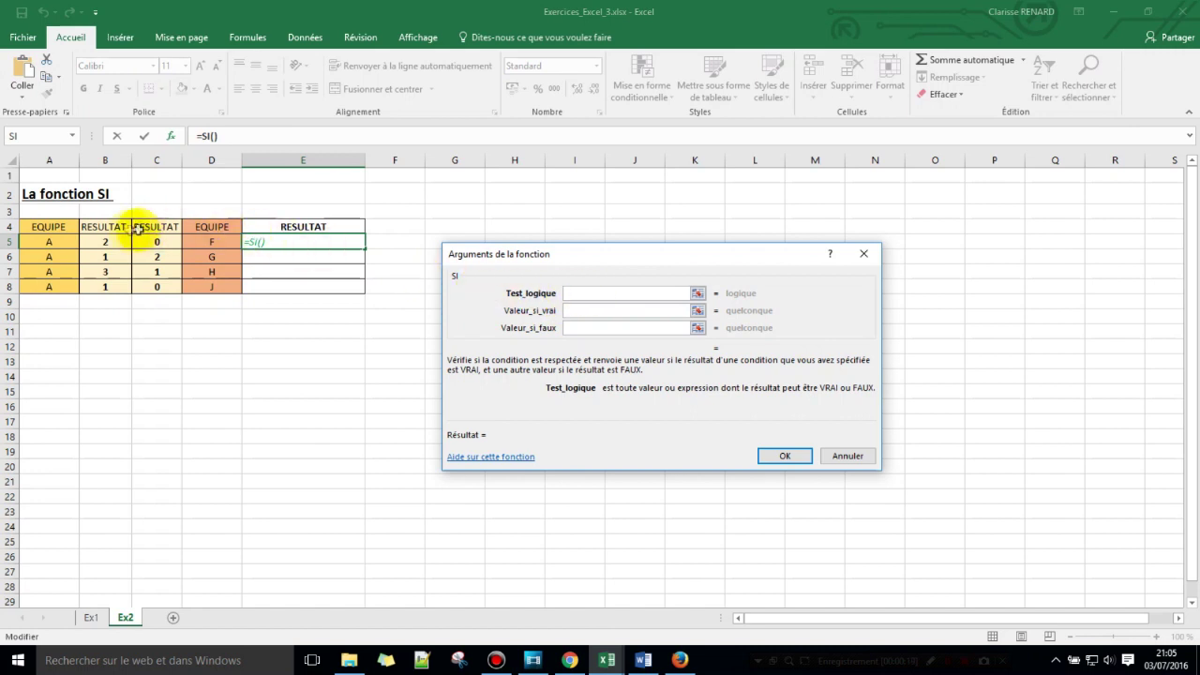
Set the logical test of the SI function in E5 to B5>C5
click(104, 242)
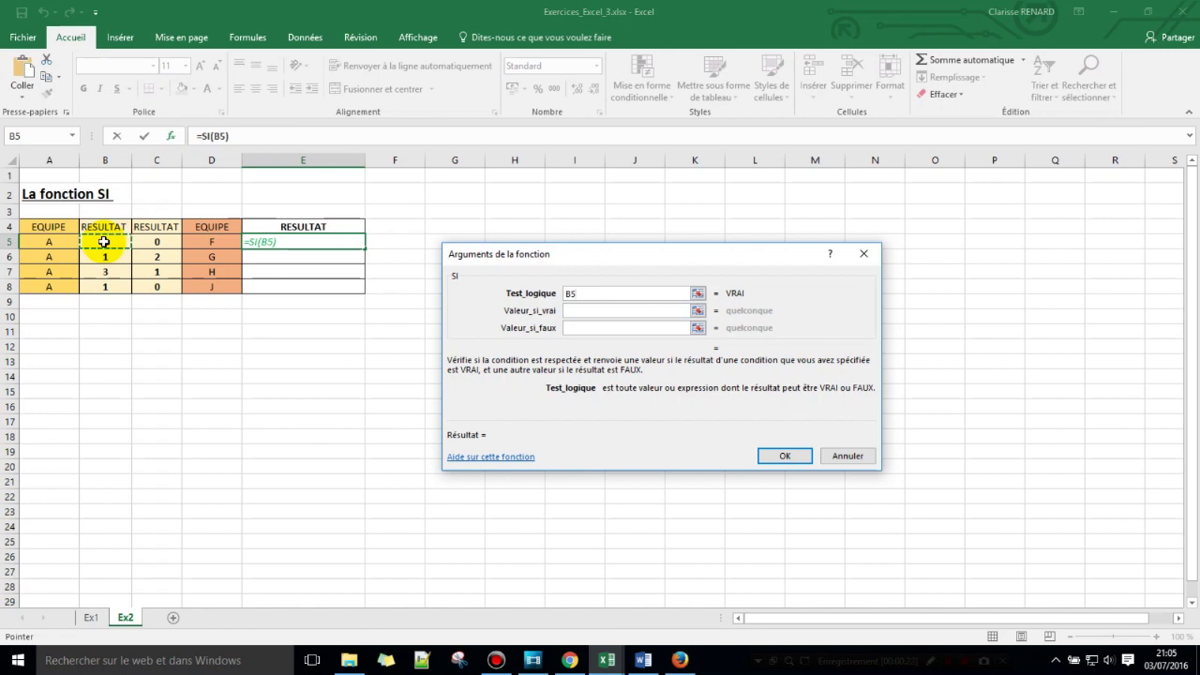
text(>)
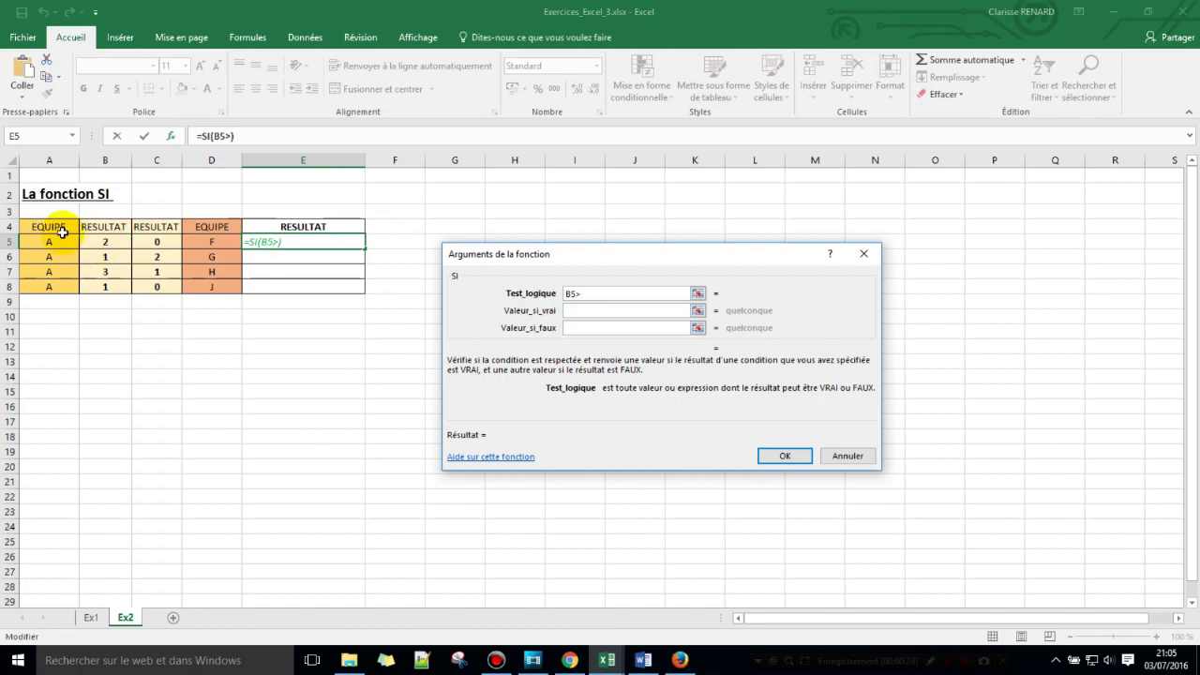
click(159, 244)
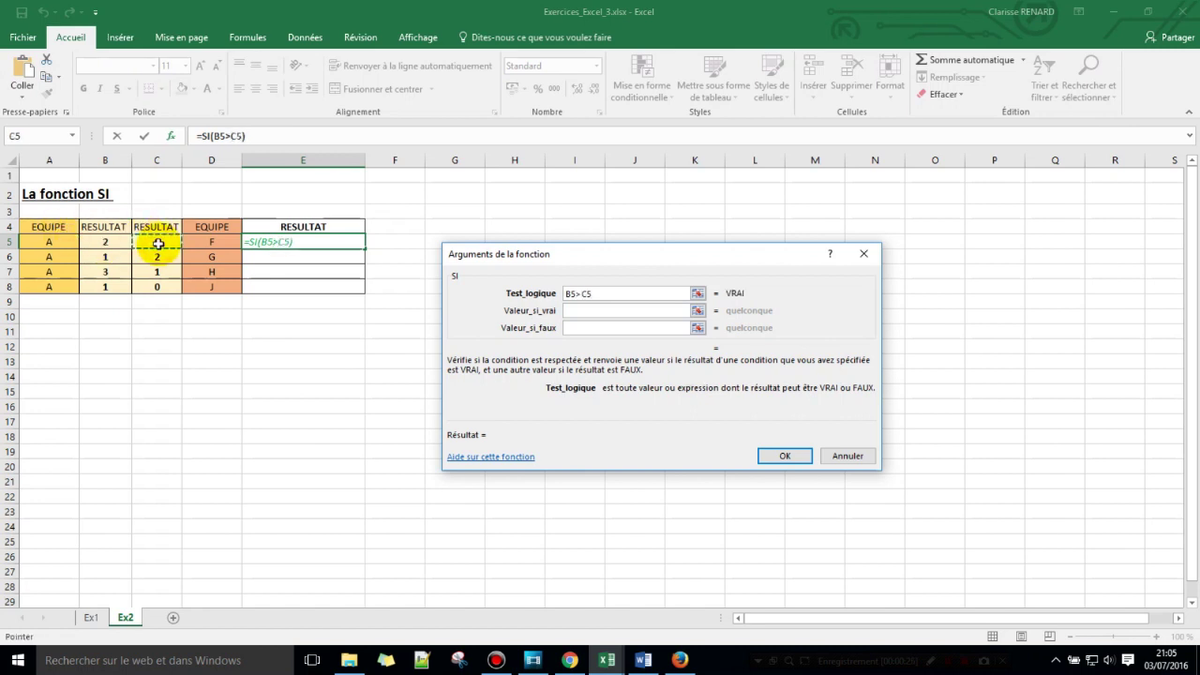
Set the value if true to "Gagné" and the value if false to "Perdu", and validate the SI function in E5
click(587, 310)
text(")
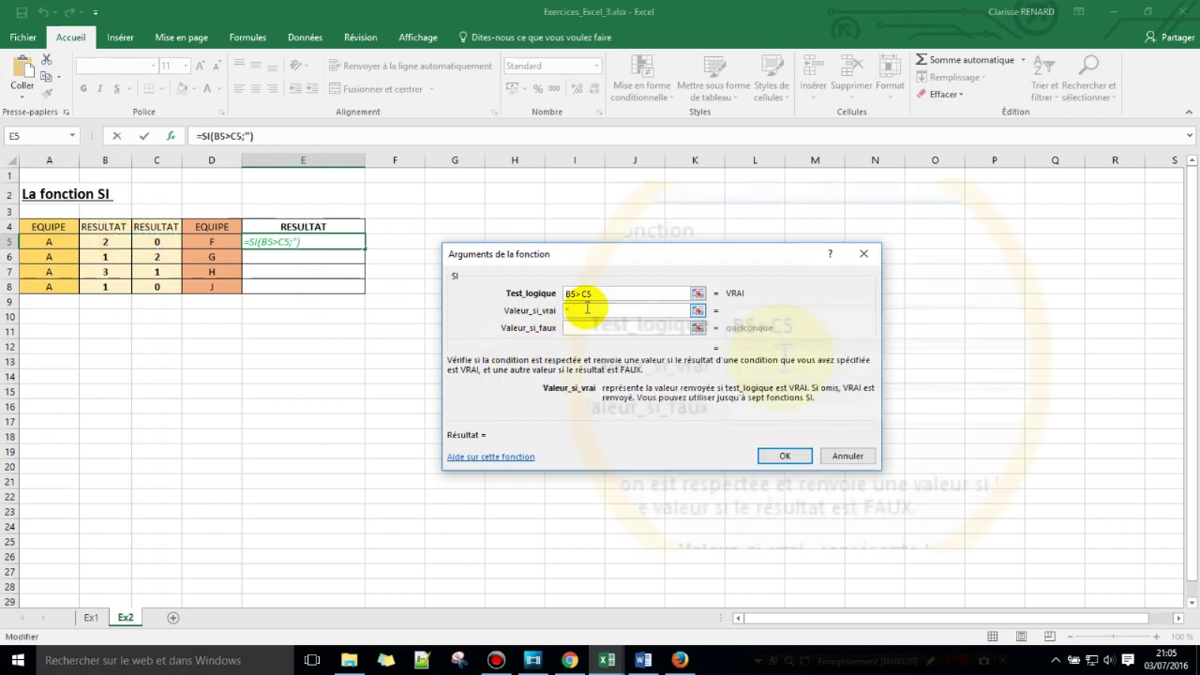
text(Gagné")
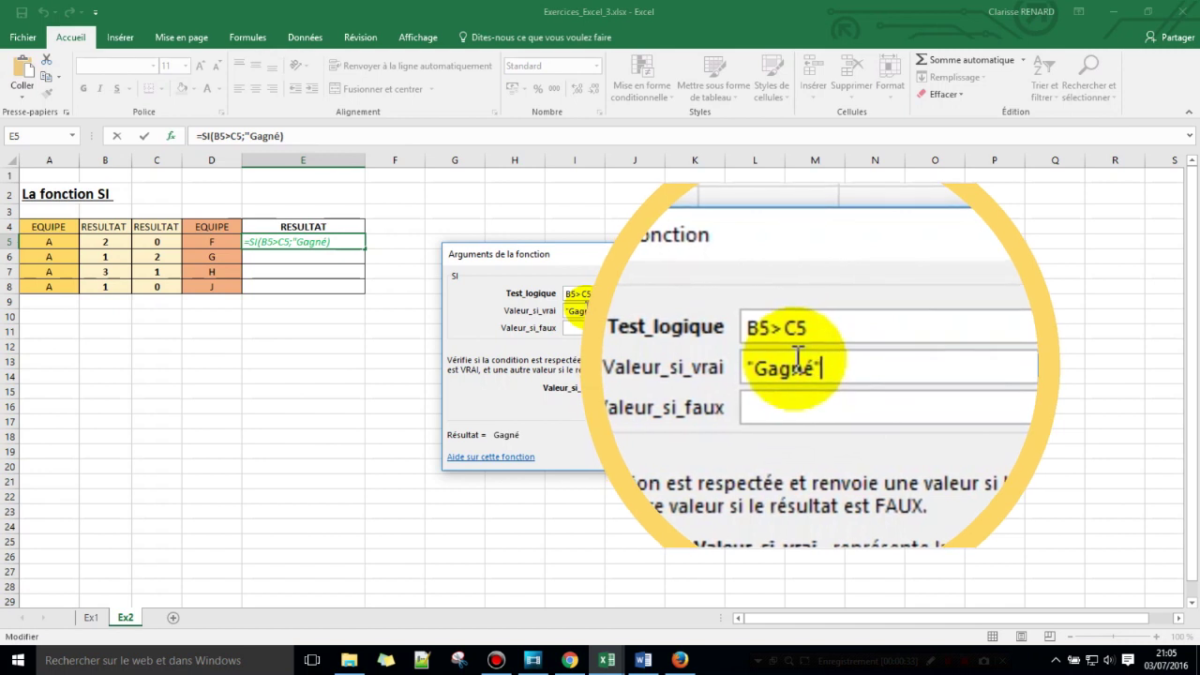
click(581, 328)
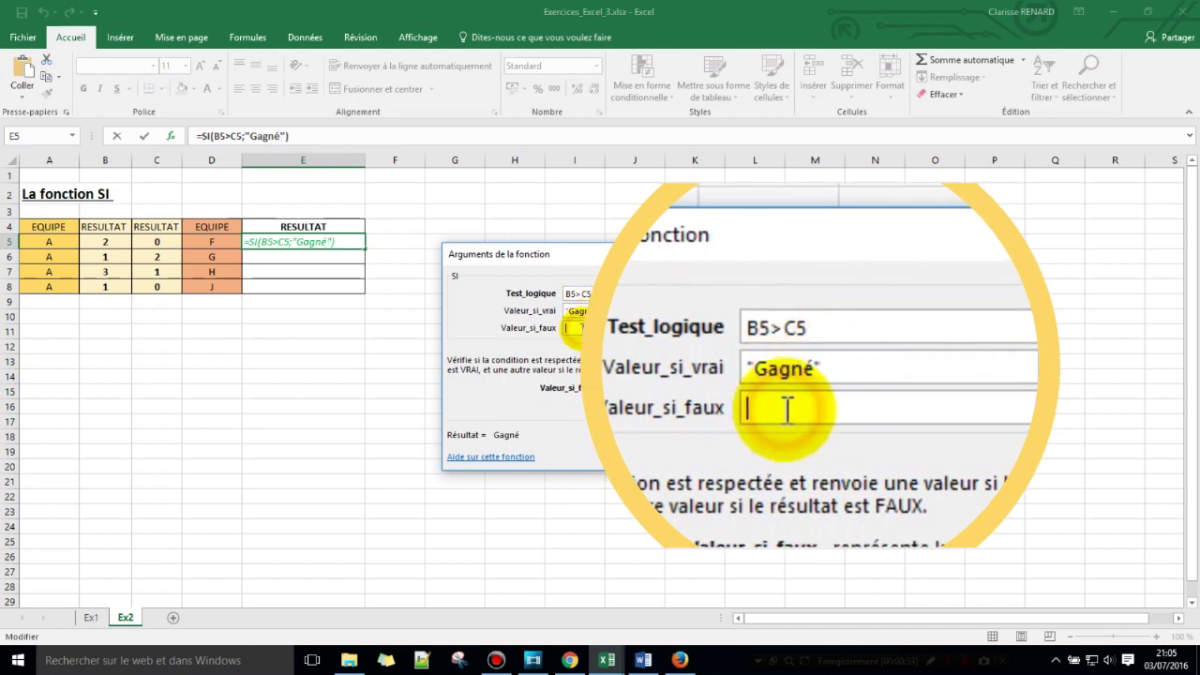
text("Pe)
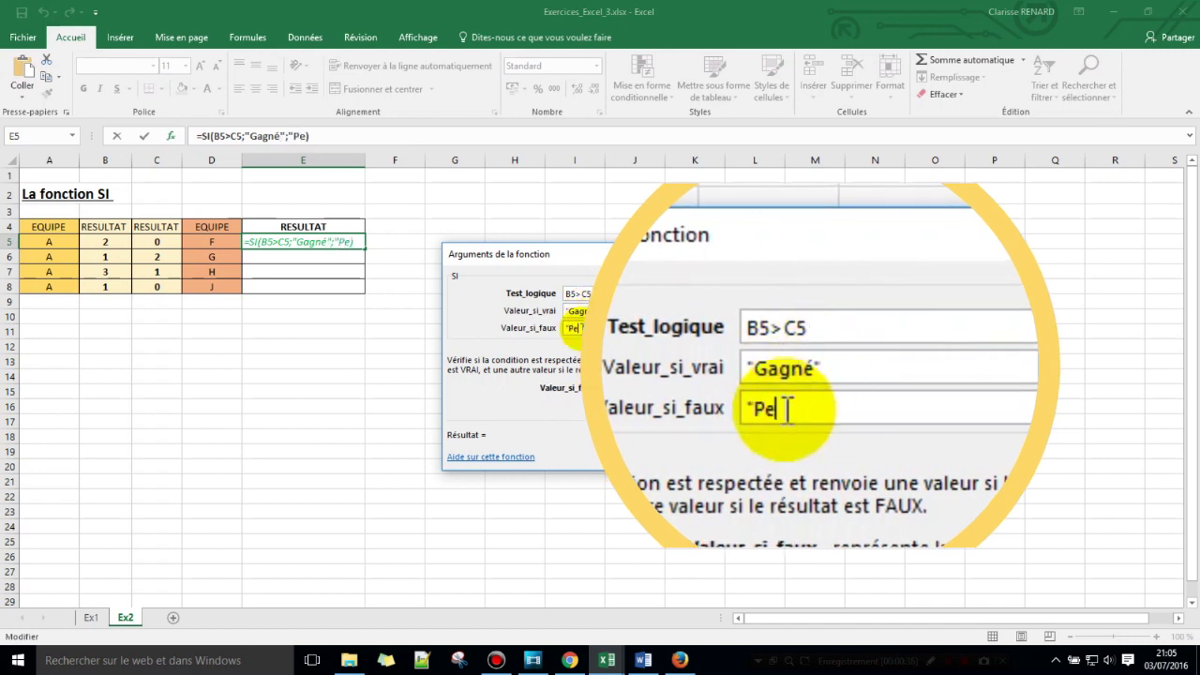
text(rdu")
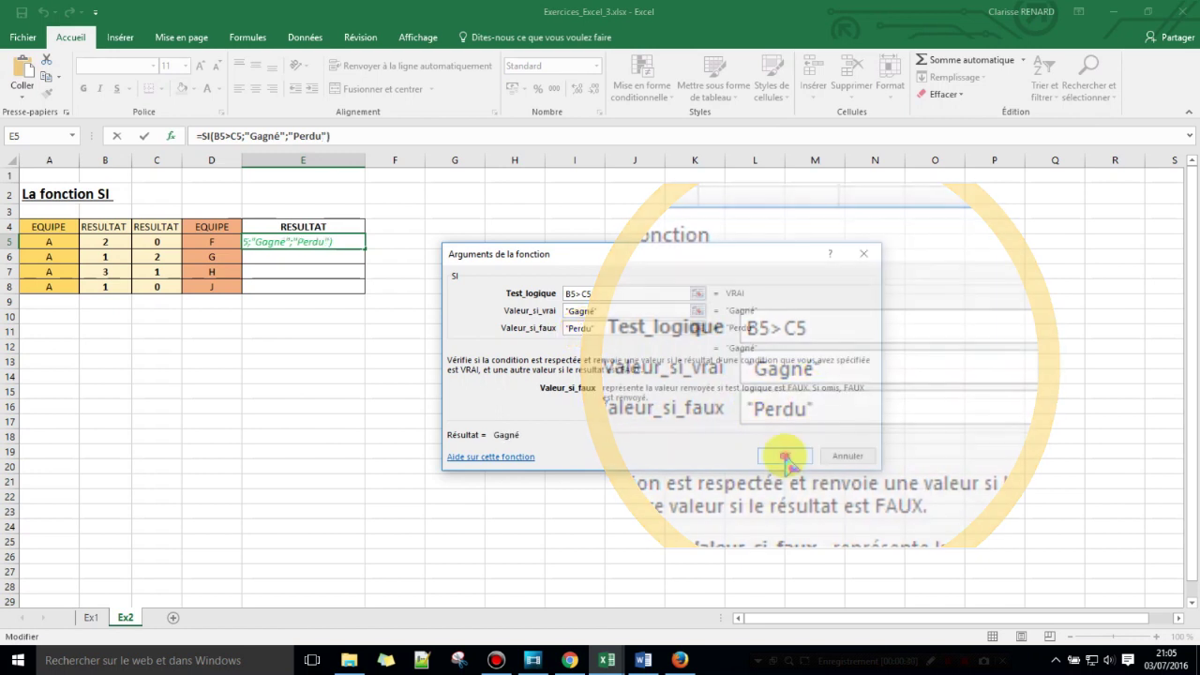
click(785, 456)
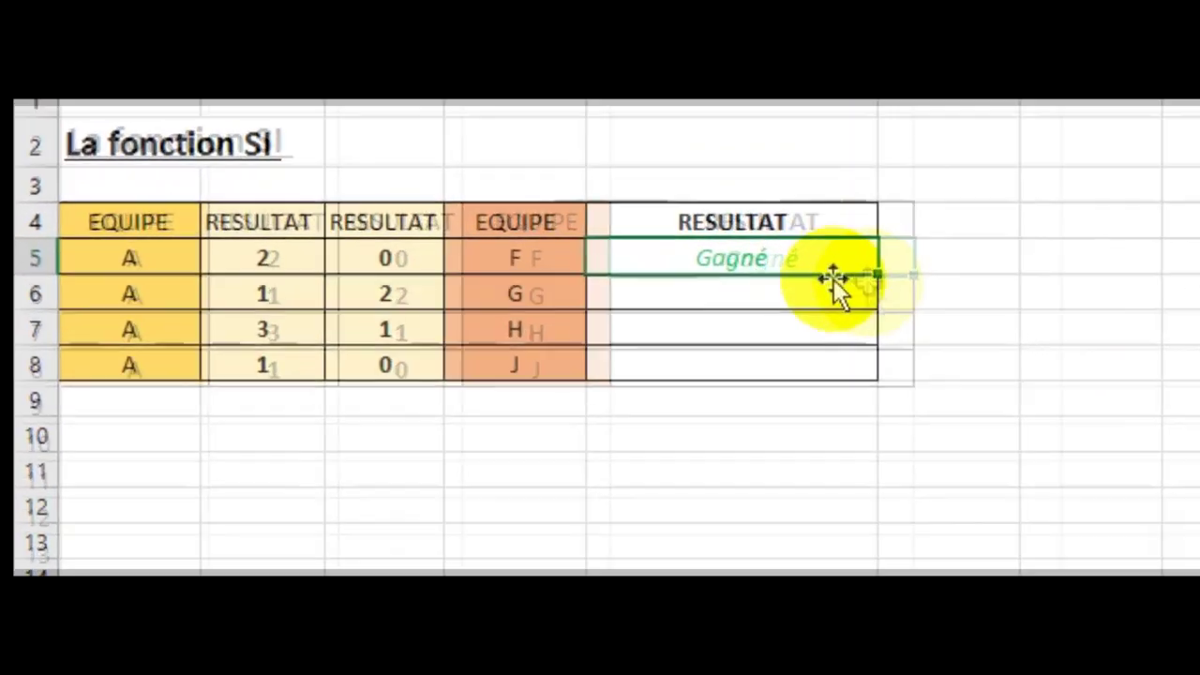
Copy the SI formula from E5 down through E8 in the RESULTAT column
drag(610, 260, 599, 332)
drag(936, 390, 933, 412)
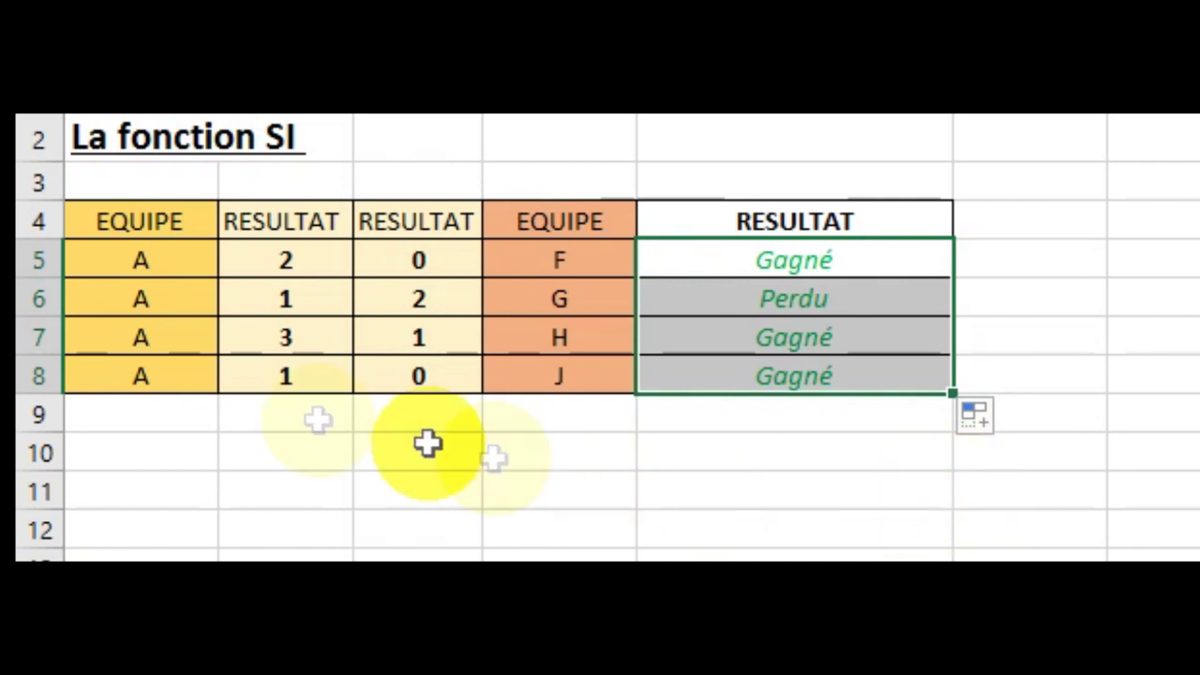
click(156, 489)
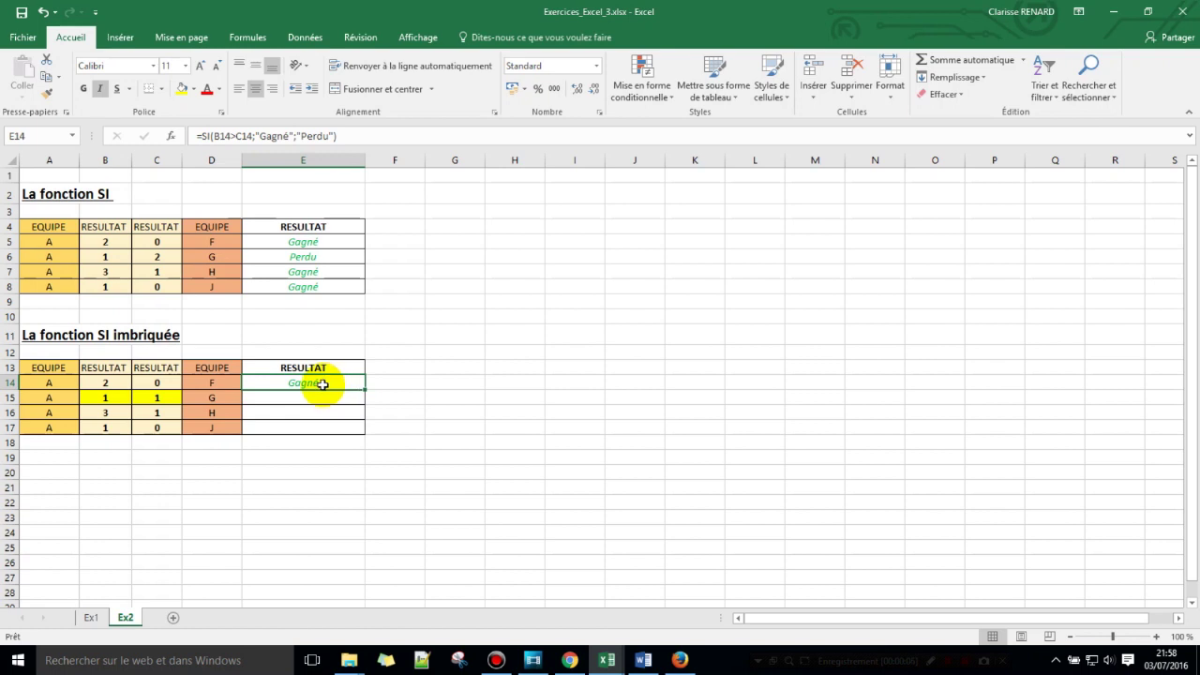
Reopen the function arguments of E14 and replace the value if false with an empty nested SI()
double_click(323, 385)
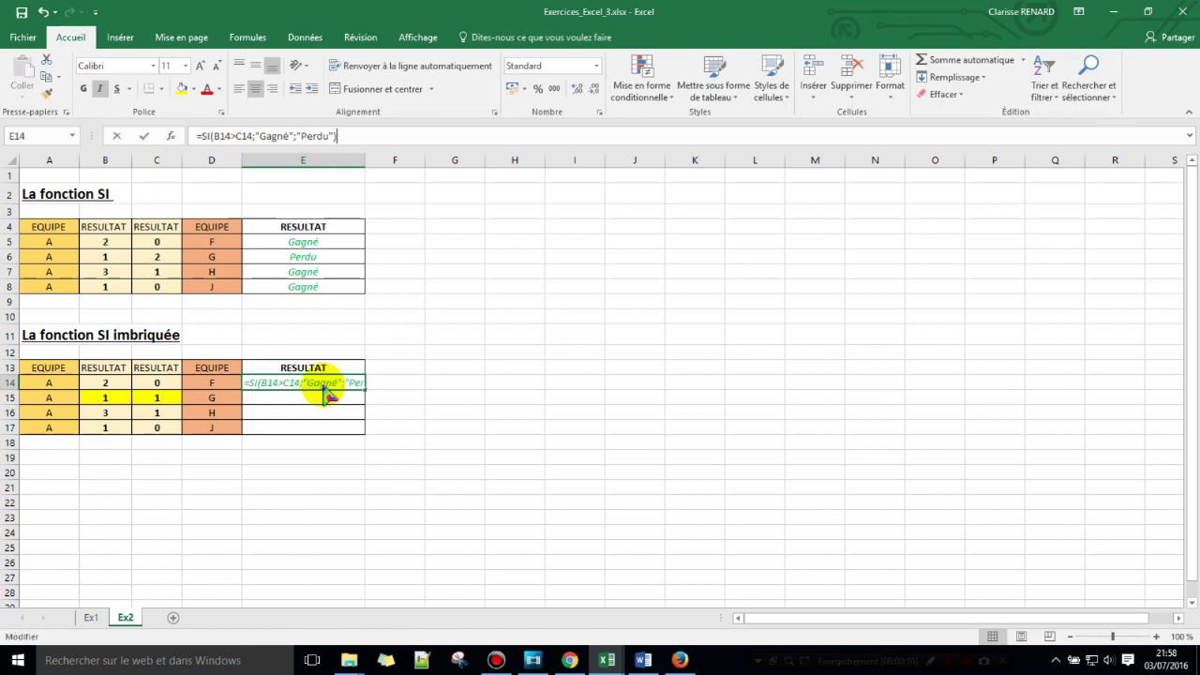
key(shift+F3)
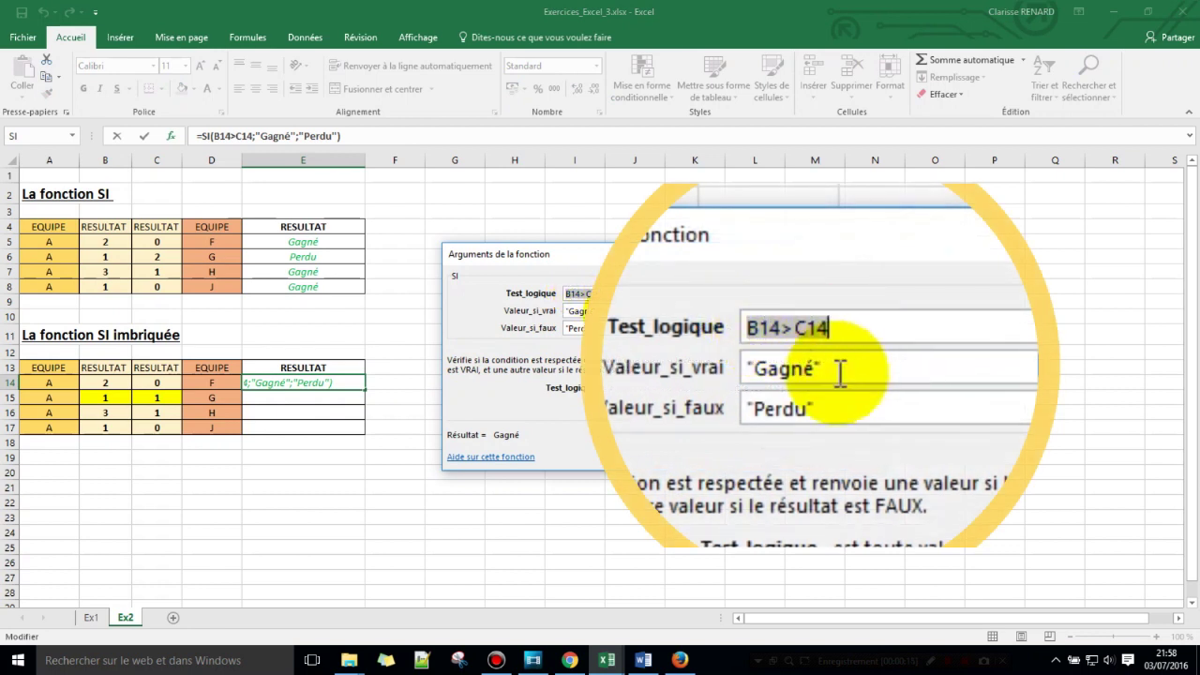
click(593, 329)
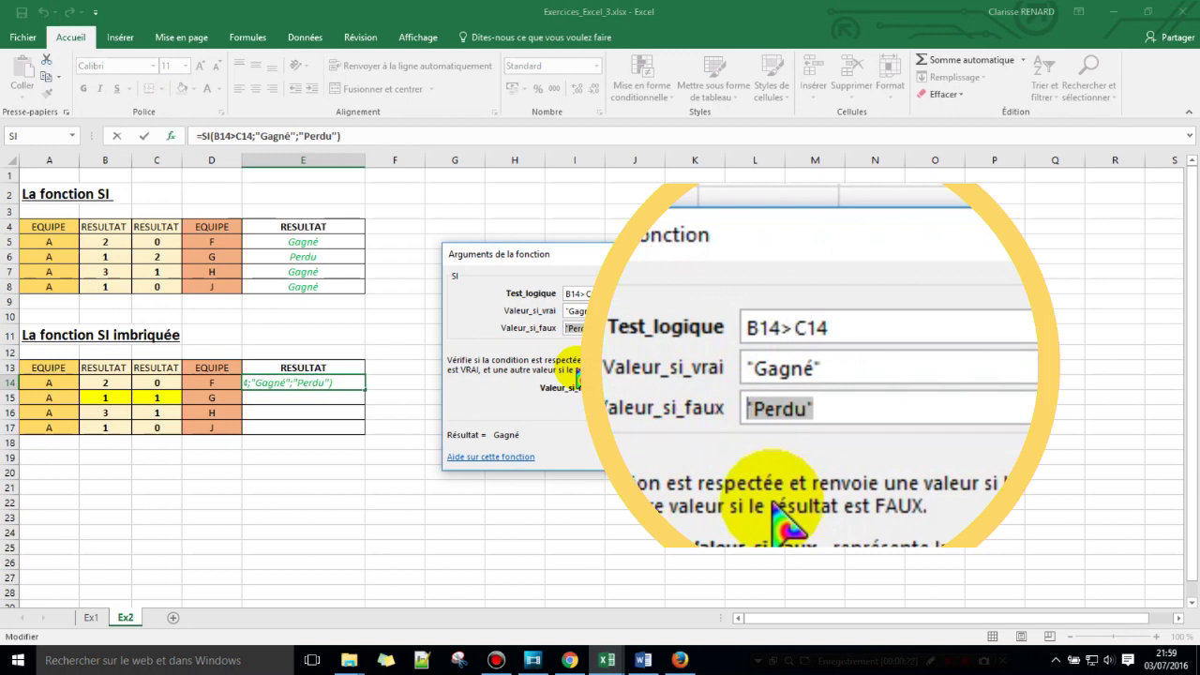
text(s)
text(S)
text(I())
click(574, 328)
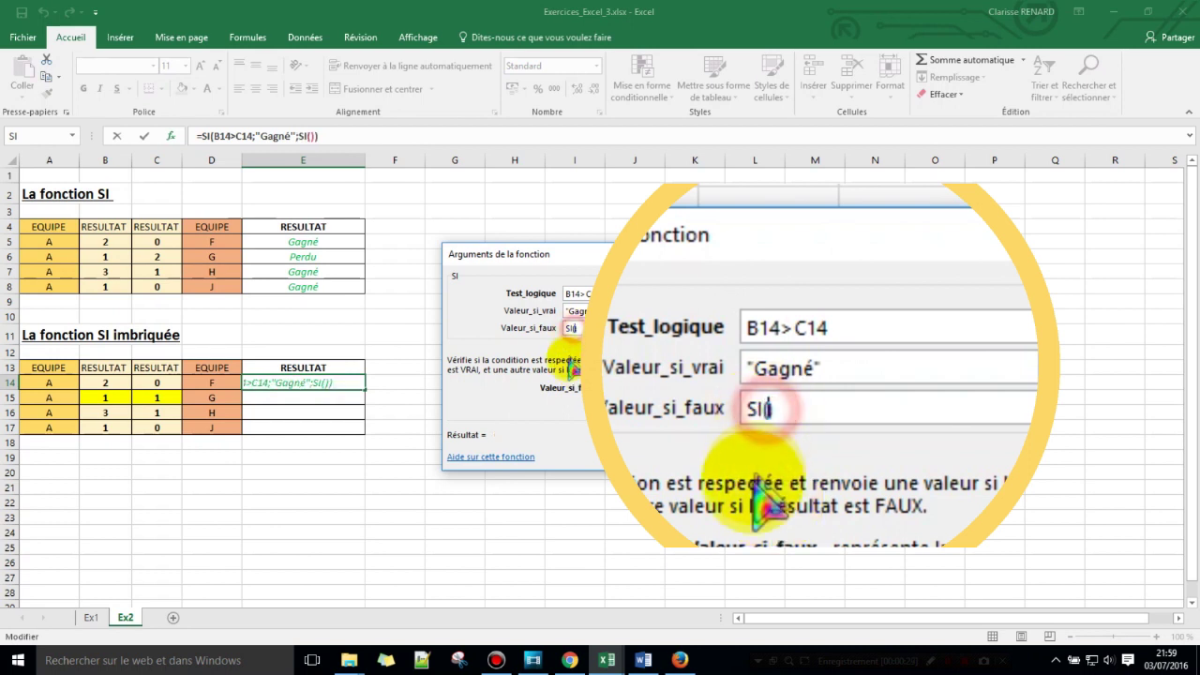
Fill the nested SI in E14 with the test B14=C14 and the results "Nul" and "Perdu", and validate the formula
click(101, 382)
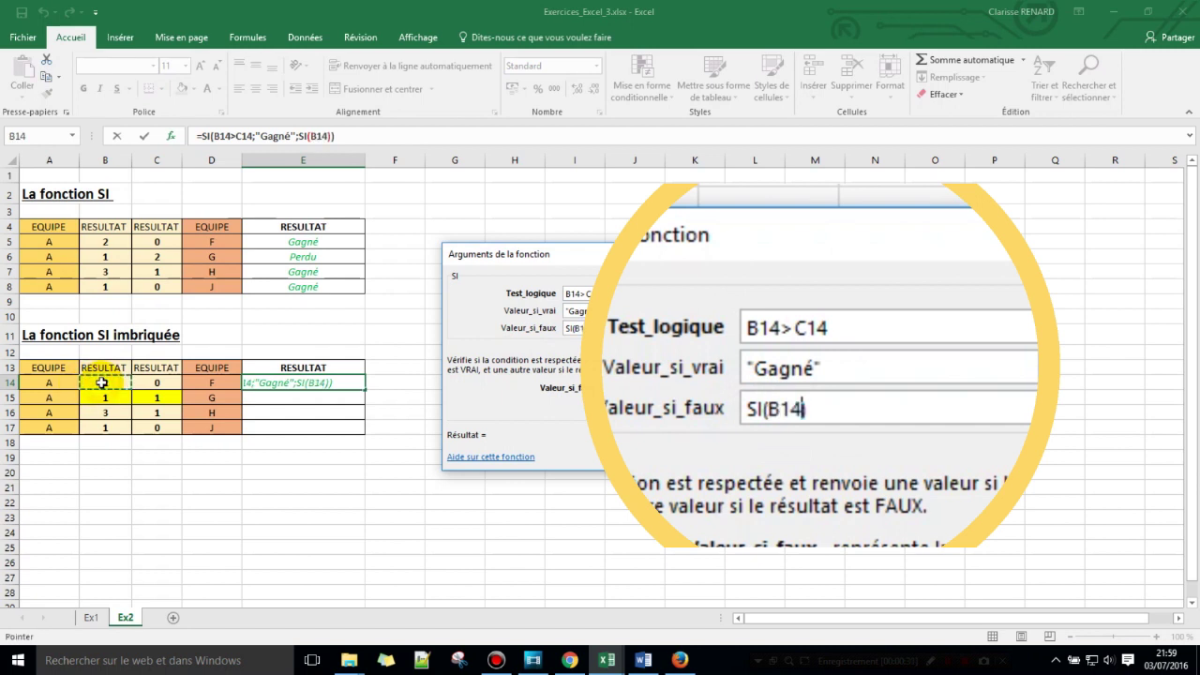
text(=)
click(155, 382)
text(;)
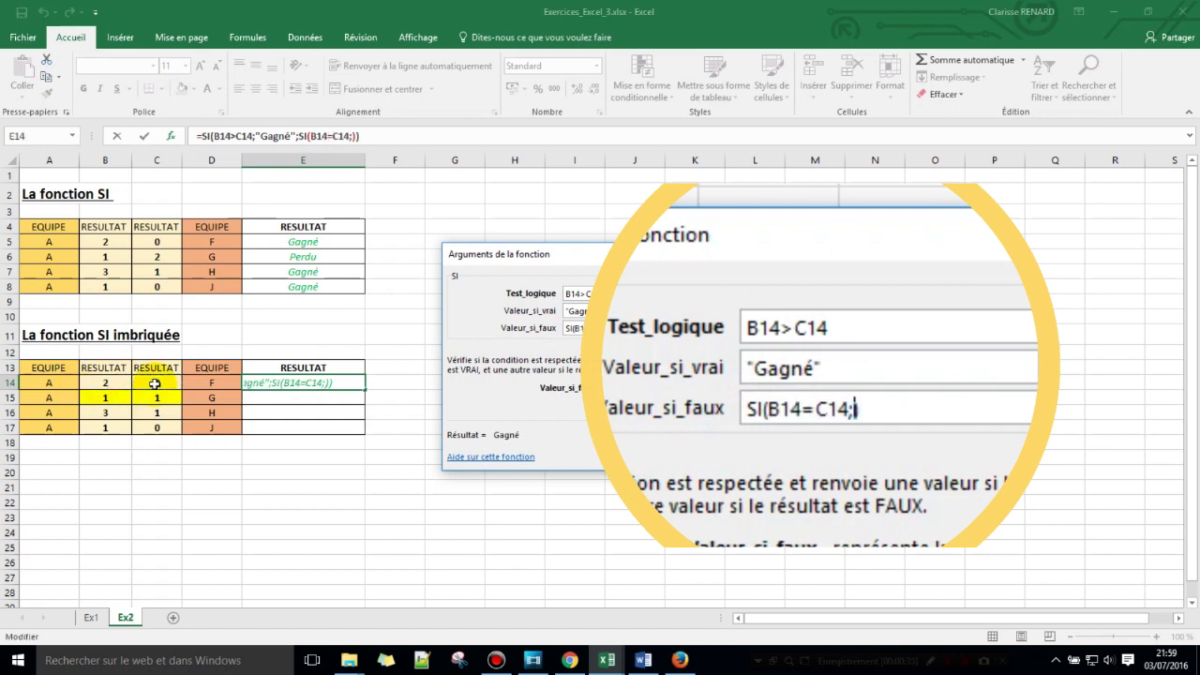
text("n)
key(BackSpace)
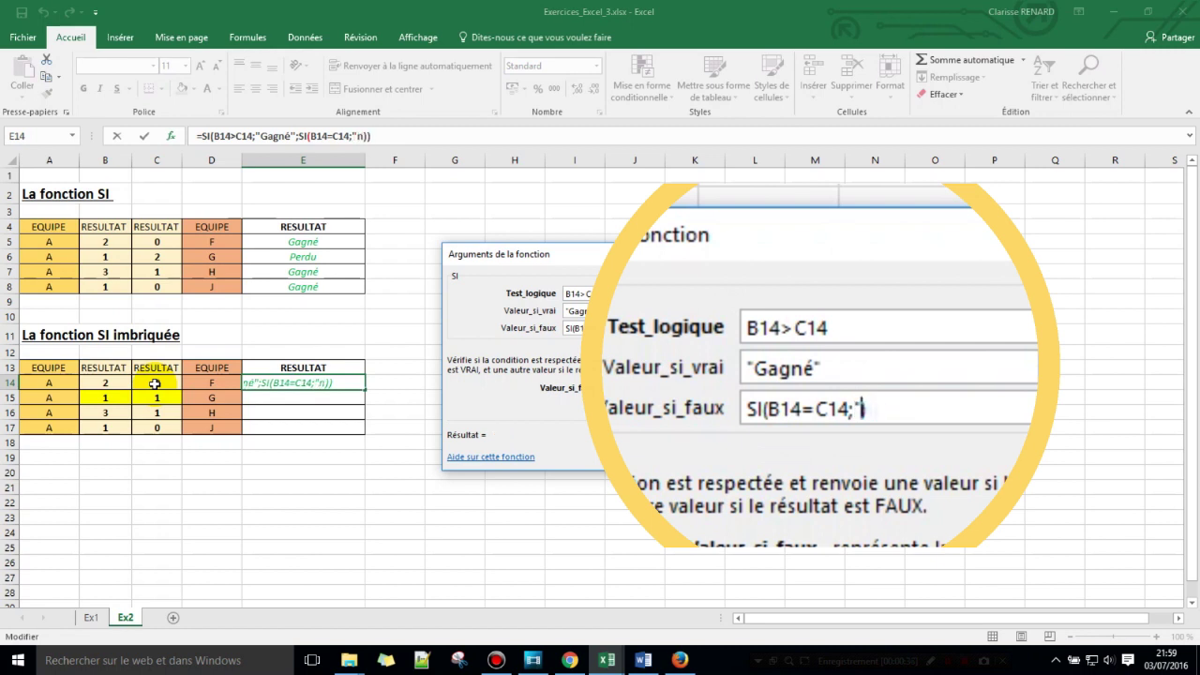
text(Nul)
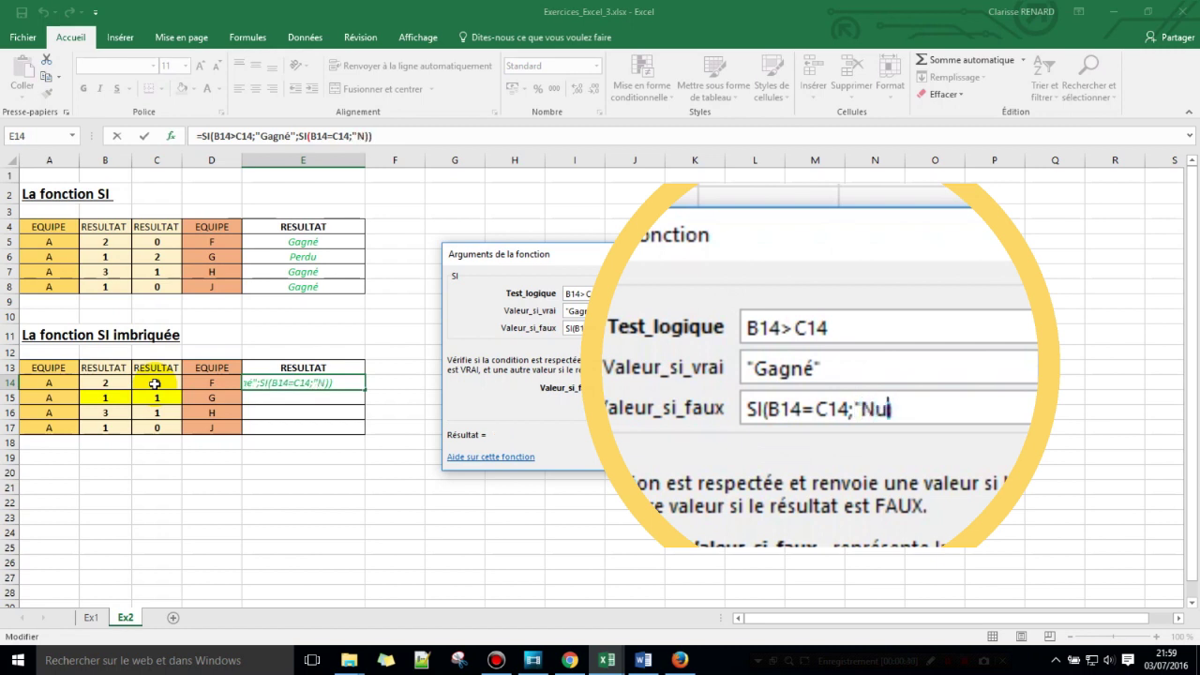
text(";"Perdu")
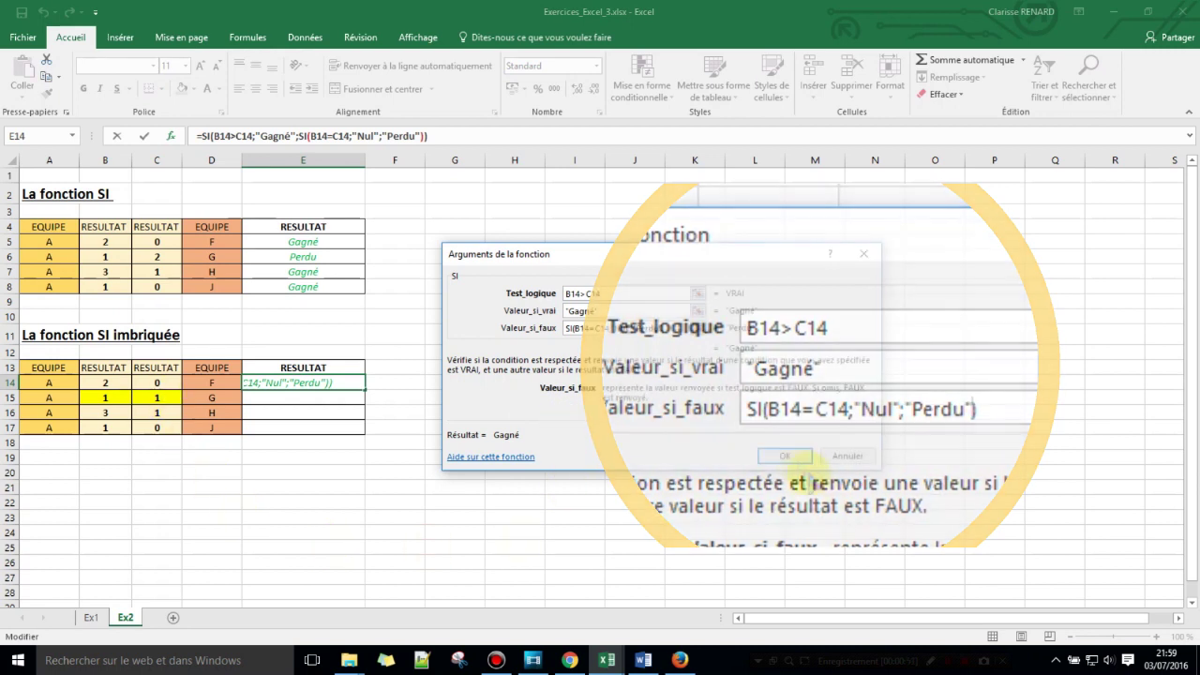
click(789, 456)
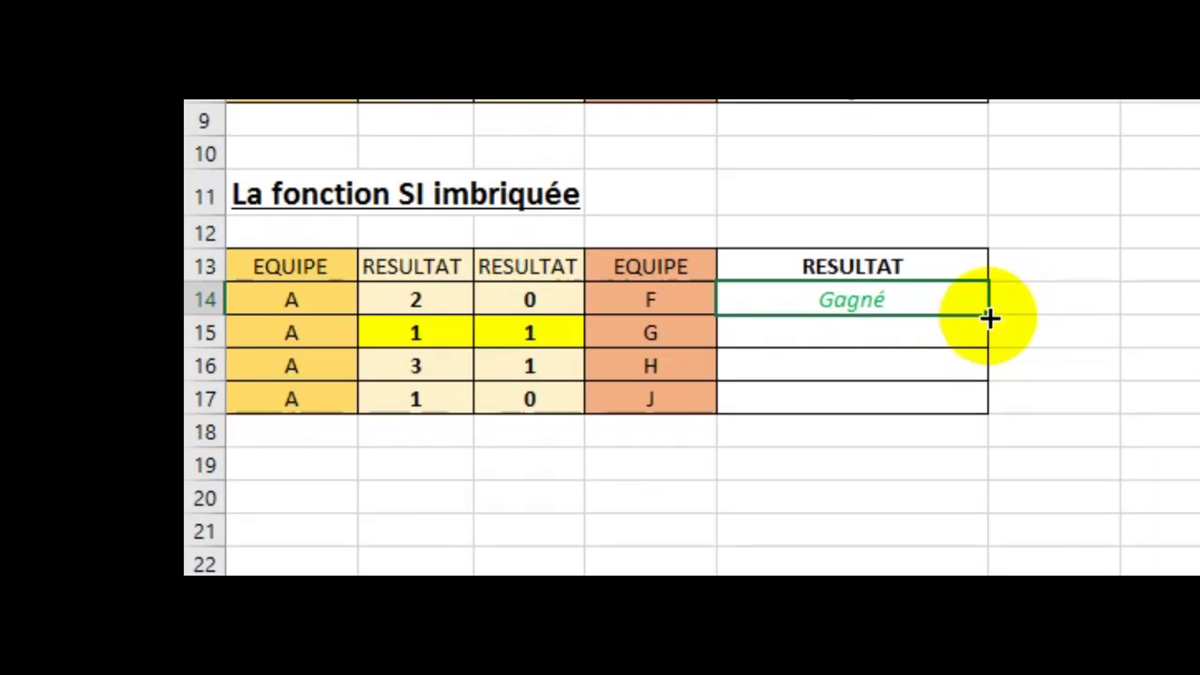
Copy the nested SI formula from E14 down through E17
drag(637, 359, 629, 426)
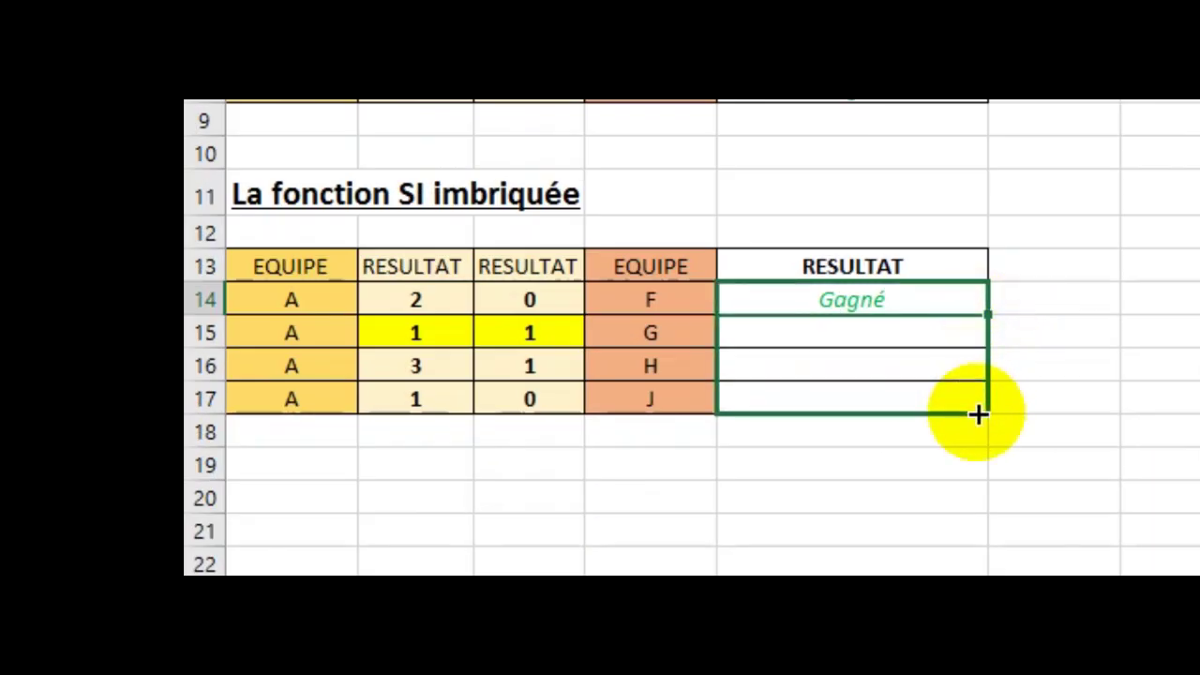
drag(978, 415, 978, 416)
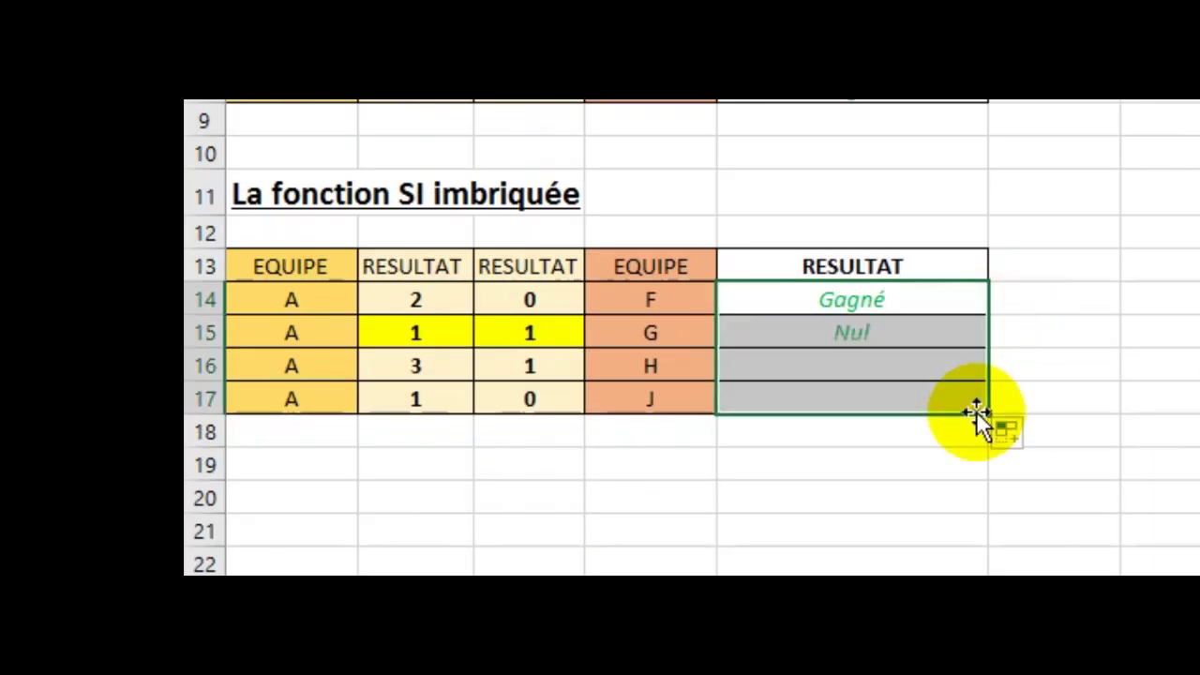
click(937, 337)
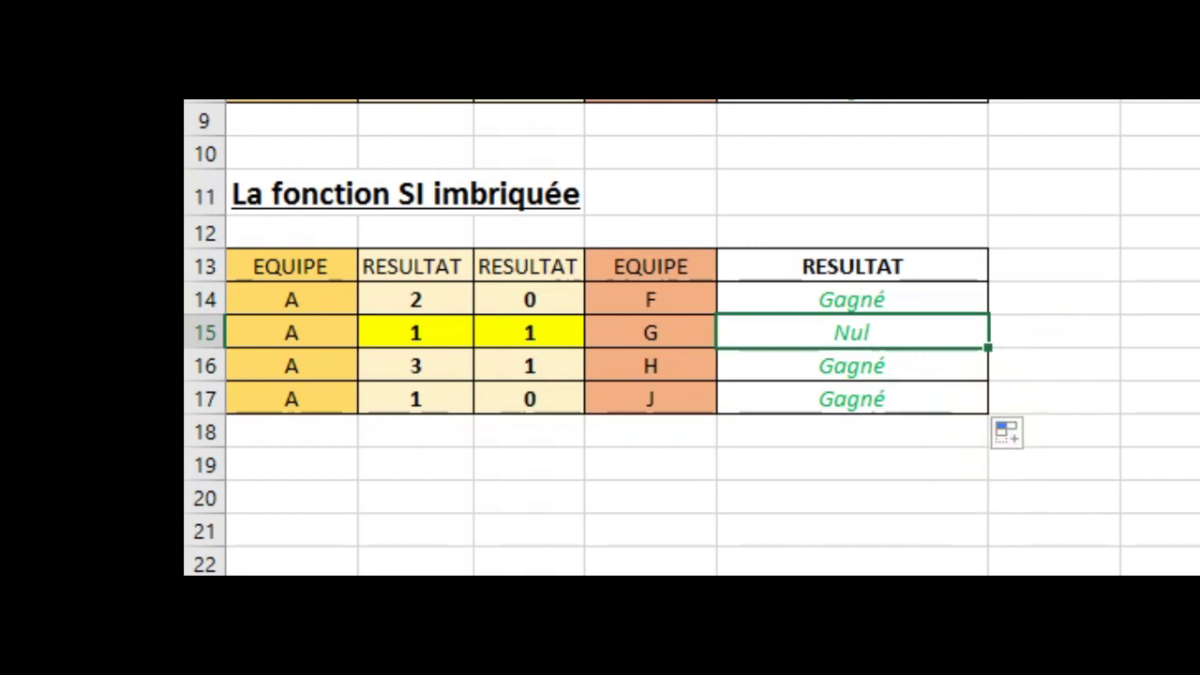
Examine the list of grade mentions in B13:B17 on sheet Ex3
click(900, 66)
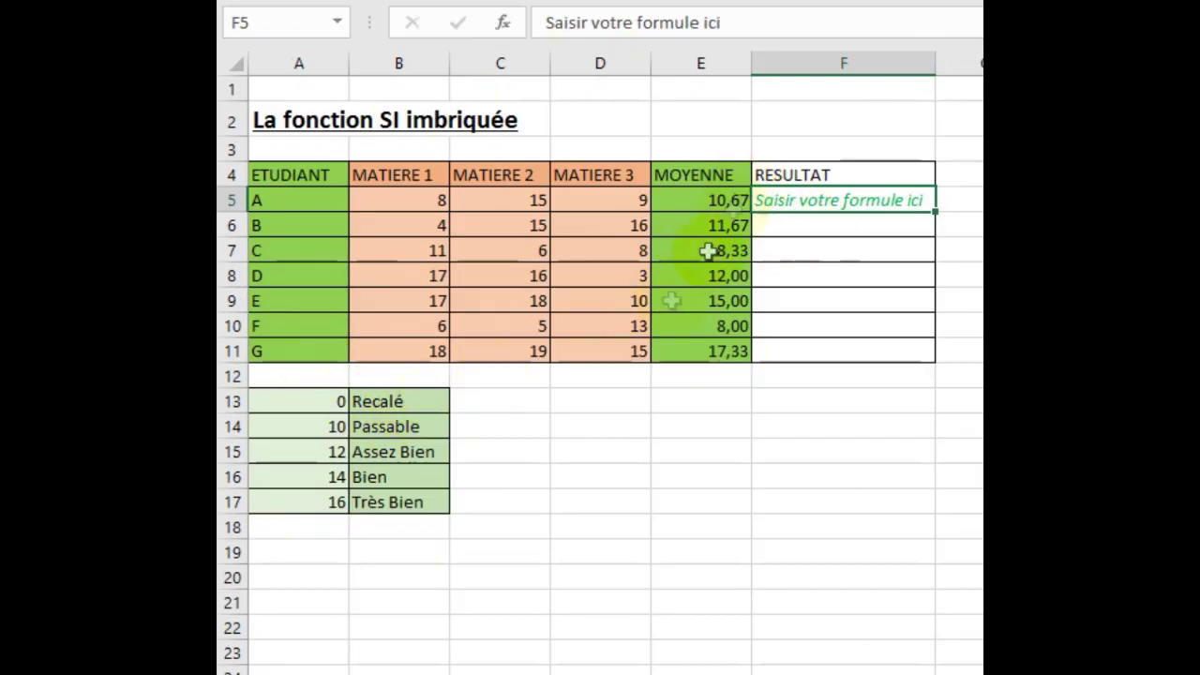
drag(390, 392, 389, 502)
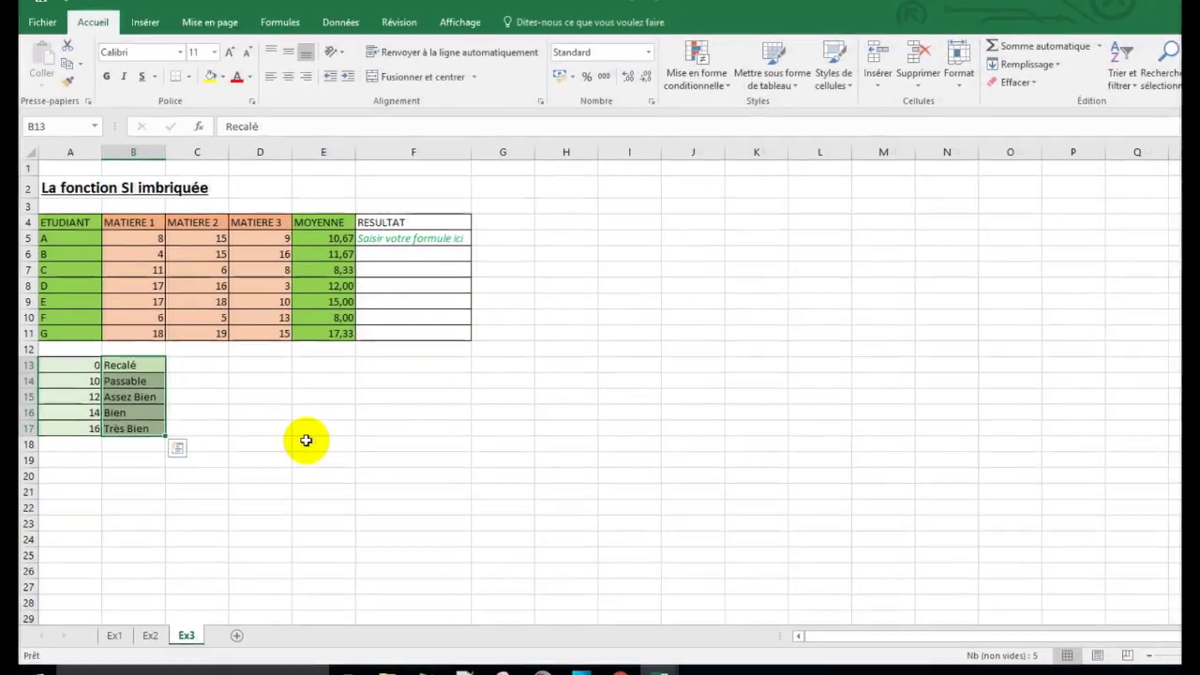
click(470, 447)
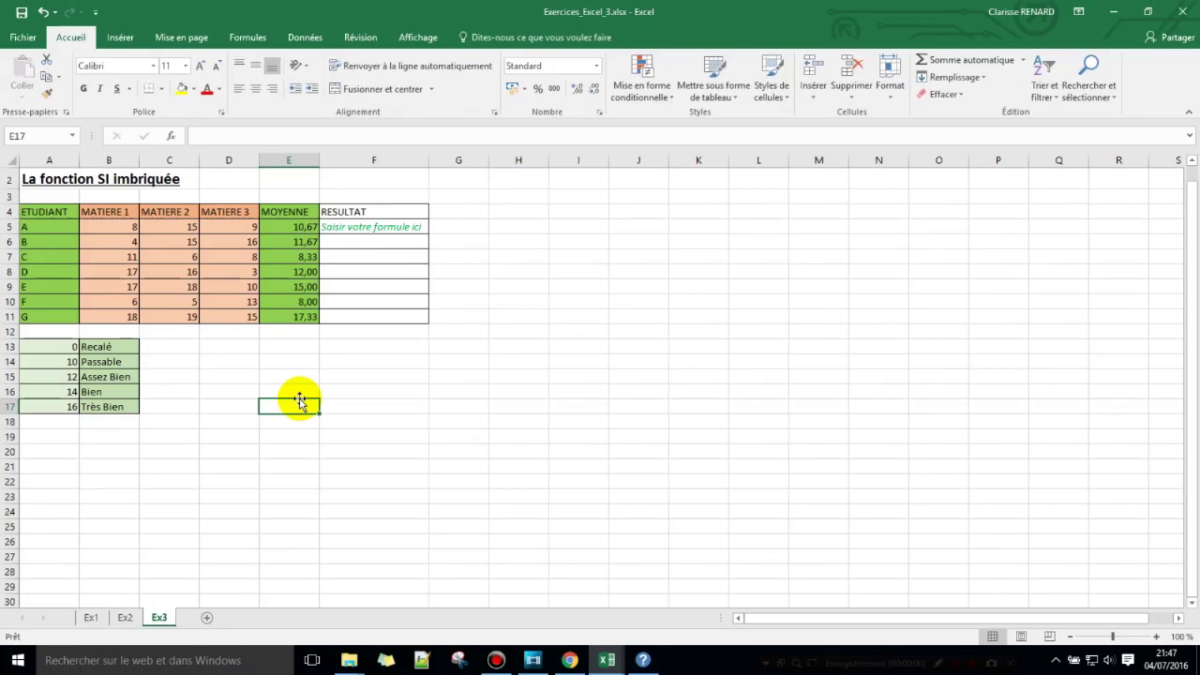
Insert an SI function in F5 with the logical test E5<10 and the value if true "Recalé"
click(353, 227)
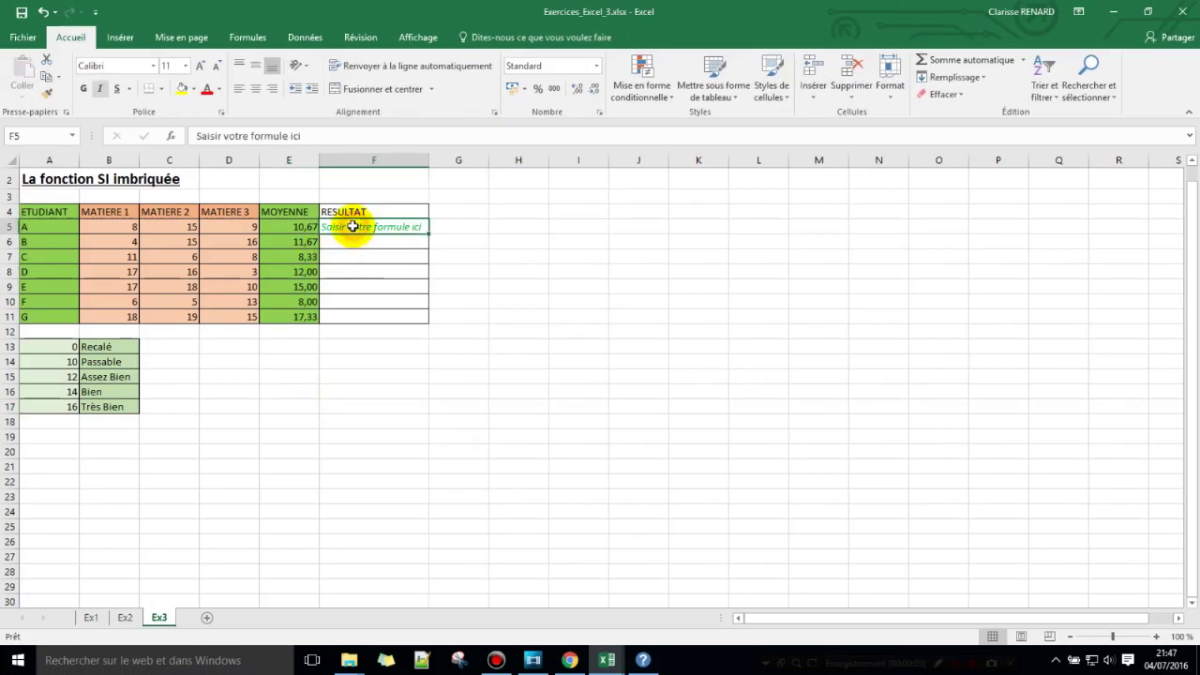
key(shift+F3)
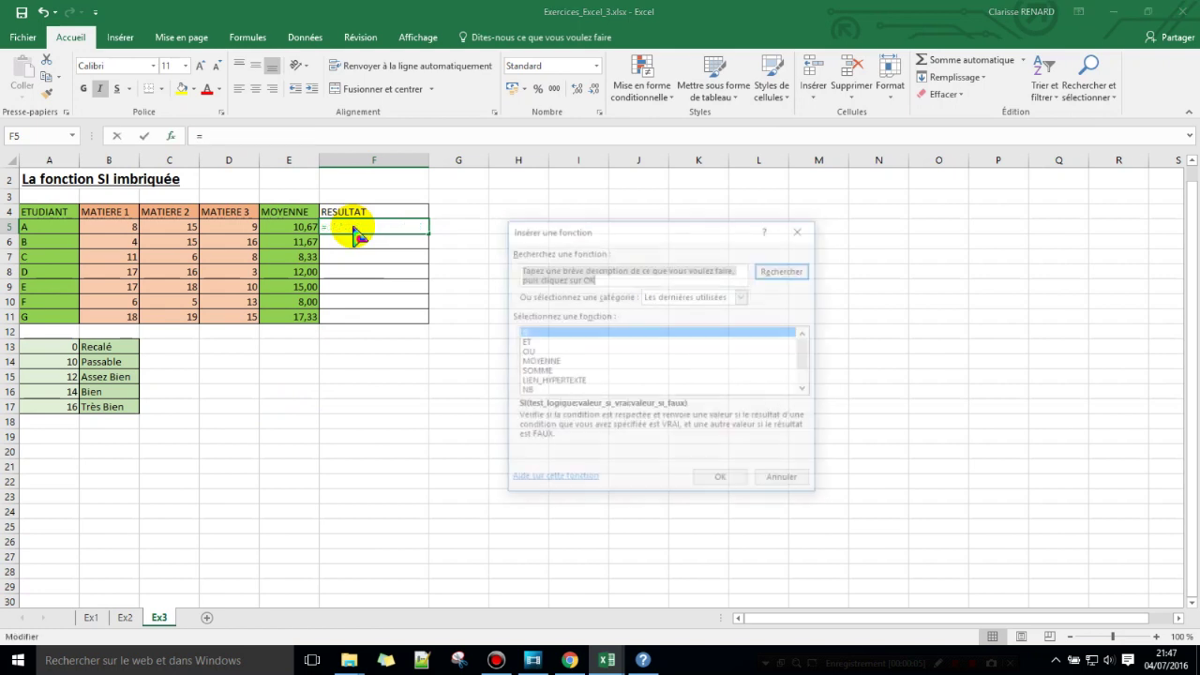
click(720, 481)
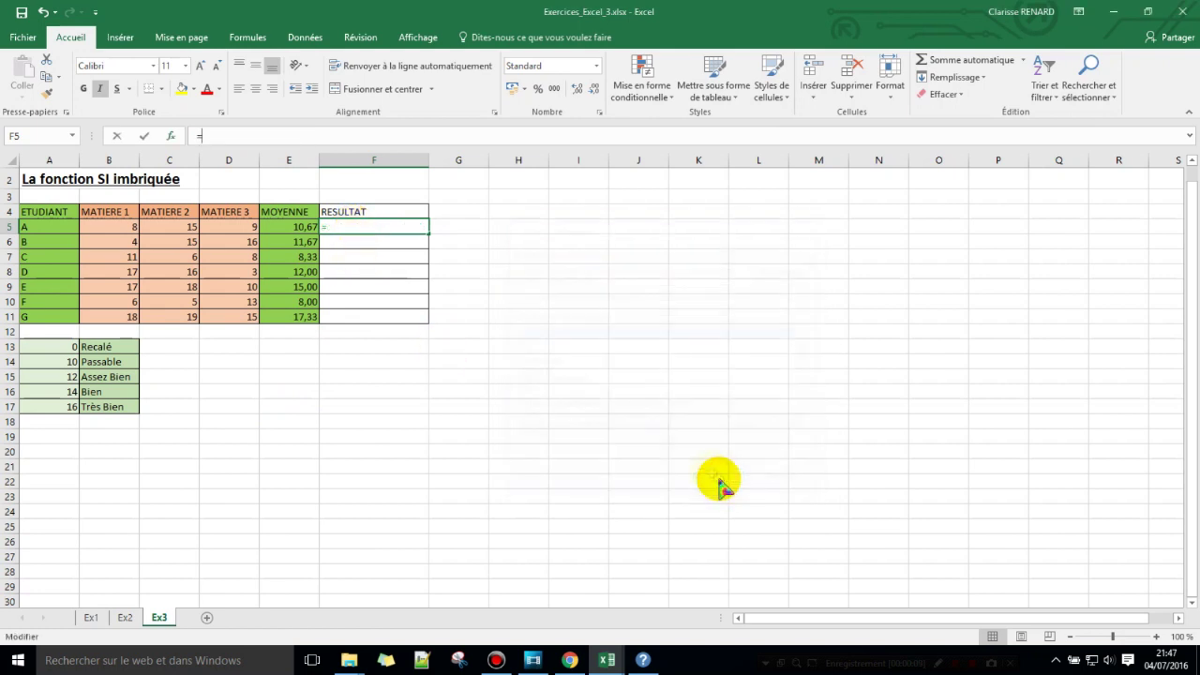
click(305, 227)
text(<10)
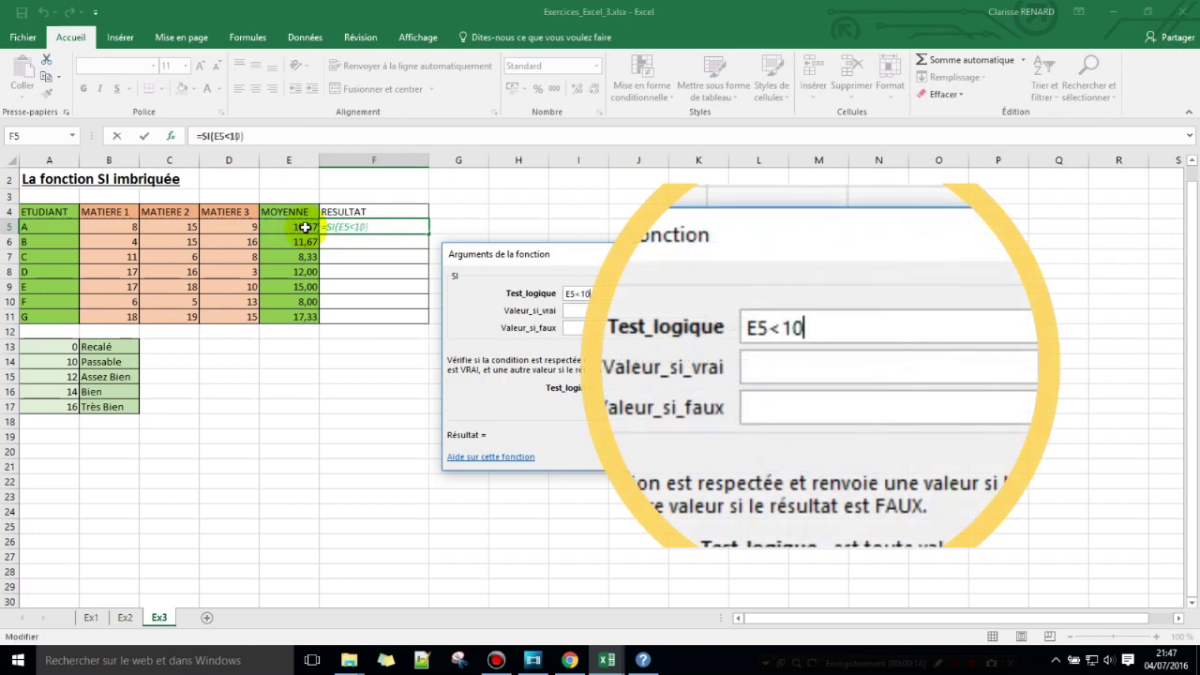
click(572, 310)
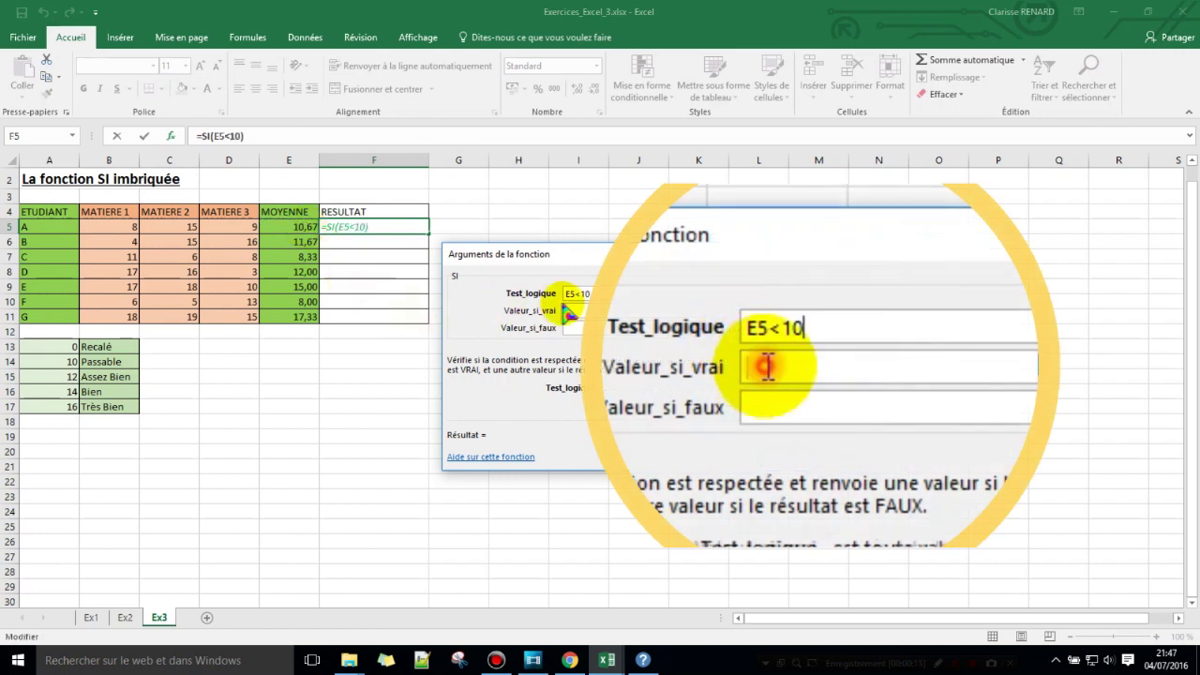
text("Recalé")
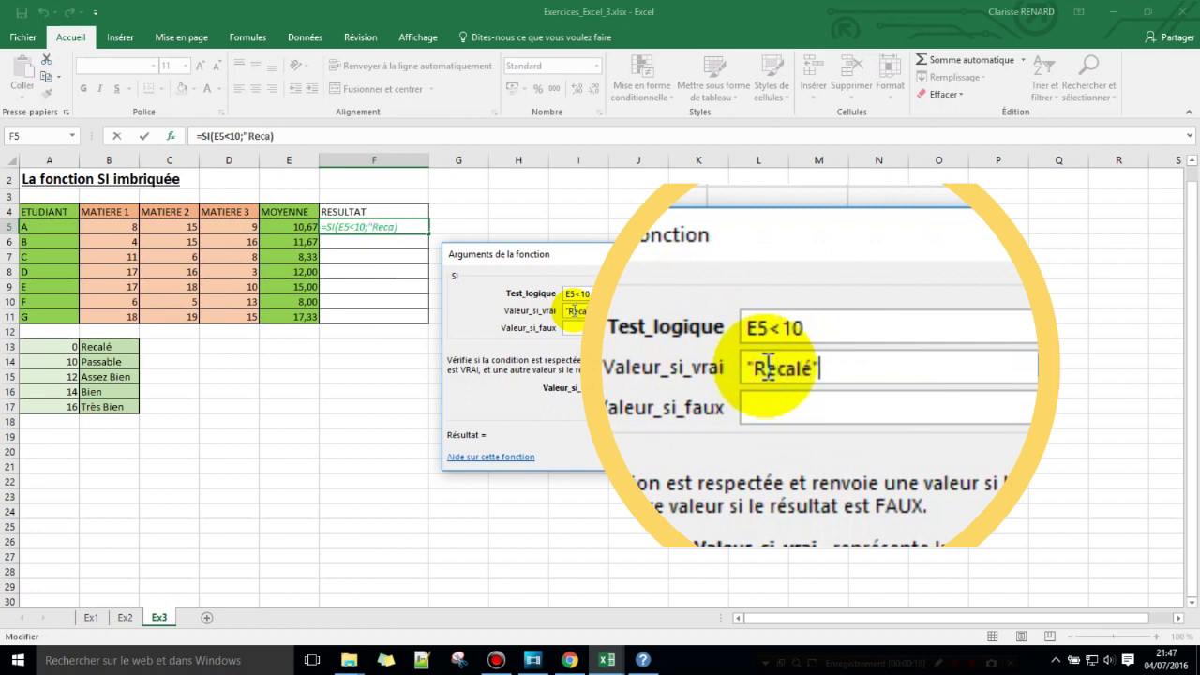
Nest a second SI in the value if false of F5, with the test E5<12 and the result "Passable"
click(592, 330)
text(SI)
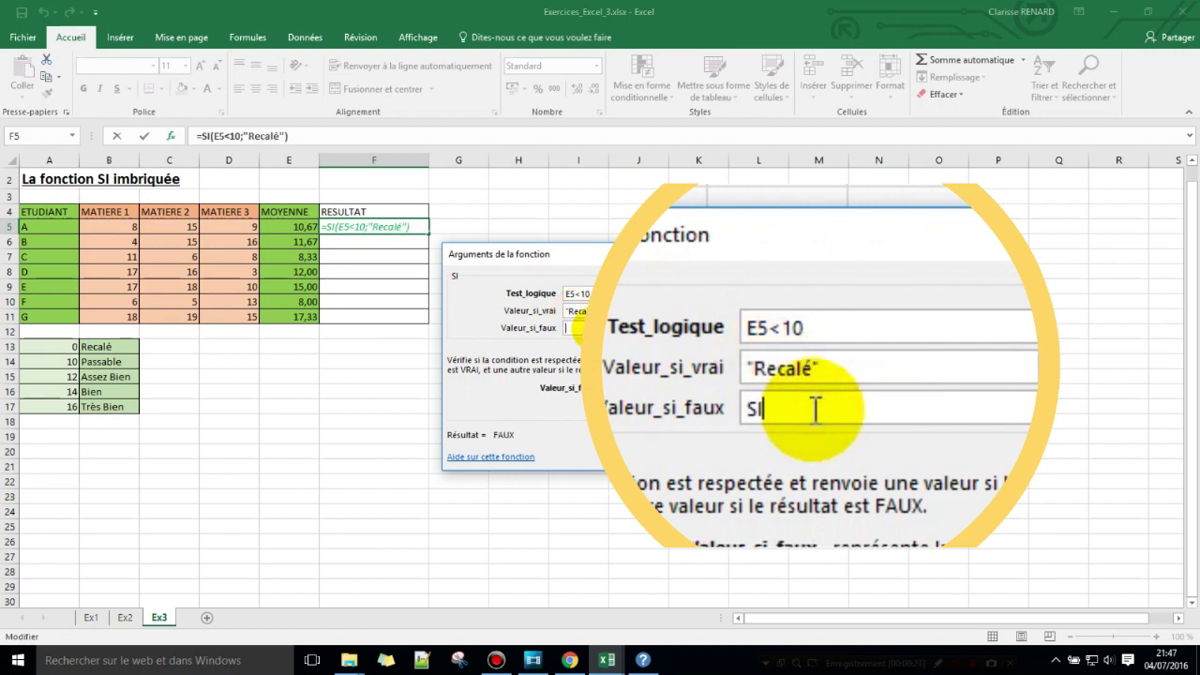
text(())
click(296, 227)
text(<12;"P)
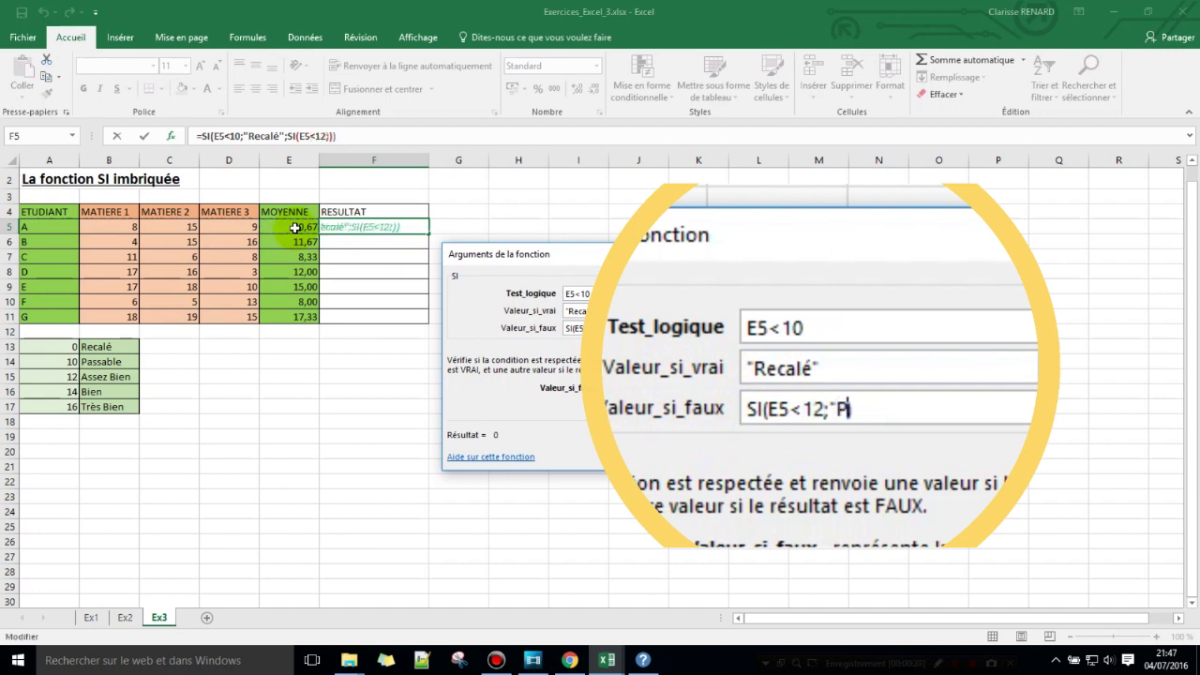
text(assable"))
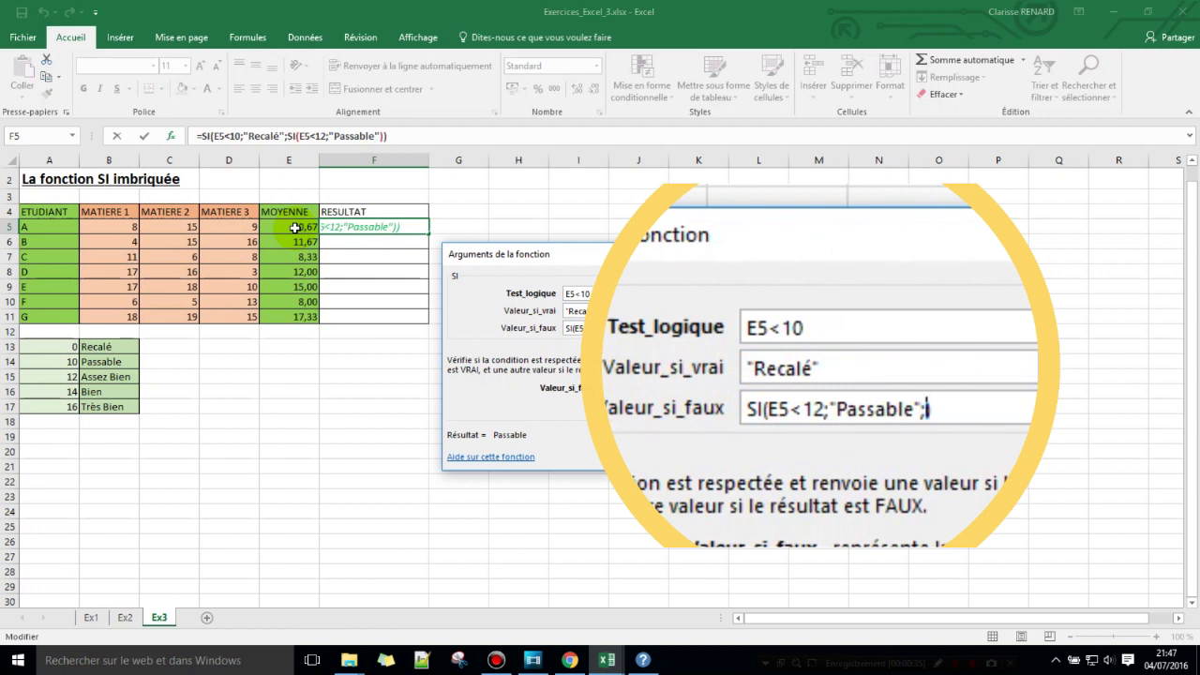
Nest a third SI after "Passable", with the test E5<14 and the result "Assez Bien"
text(;SI(E5<14;")
text())
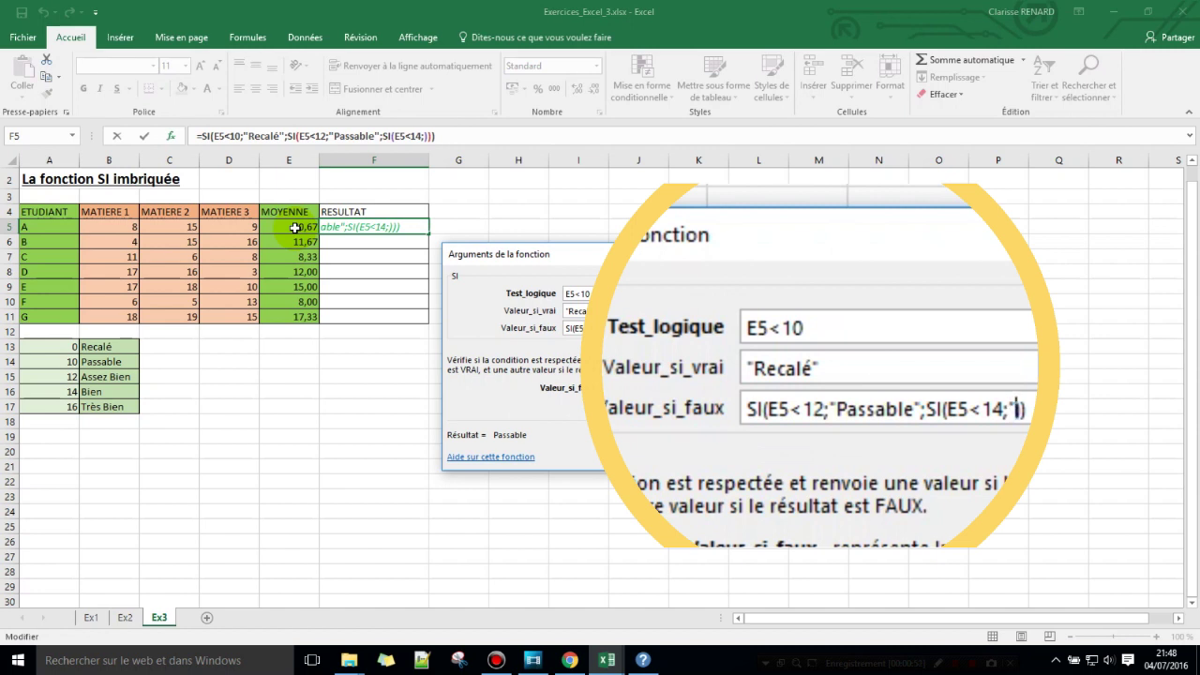
text(")
text(Assez Bien")
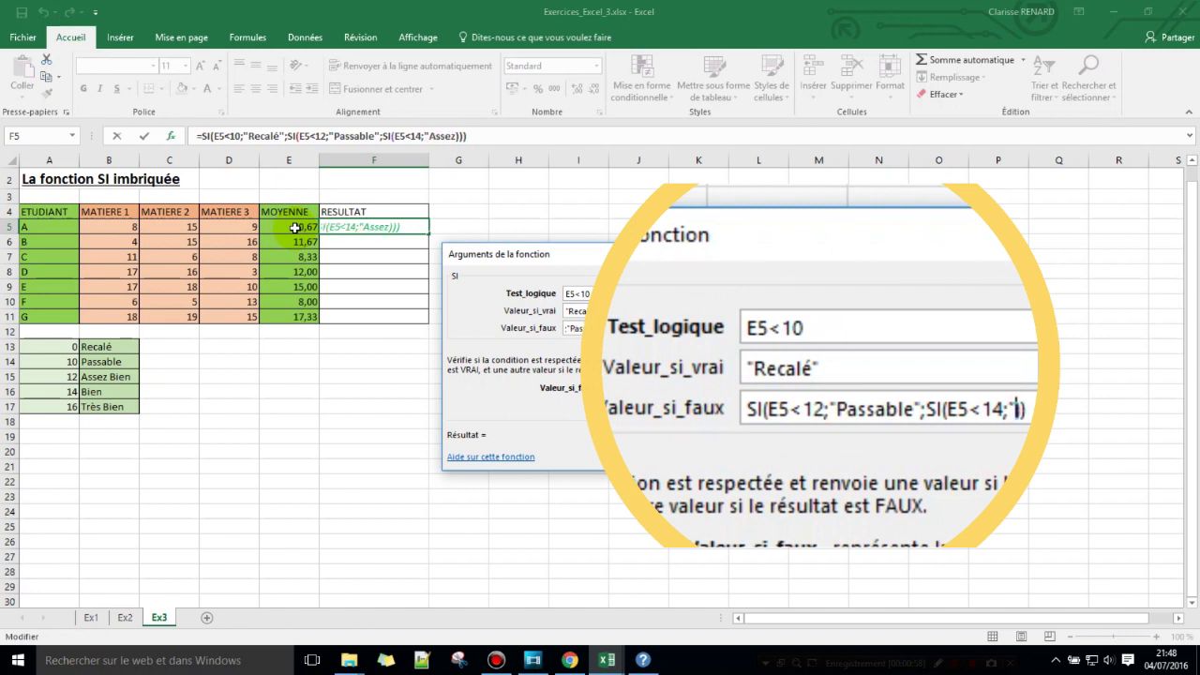
Nest a last SI with the test E5<16 and the results "Bien" and "Très Bien", and validate the formula
text(;SI)
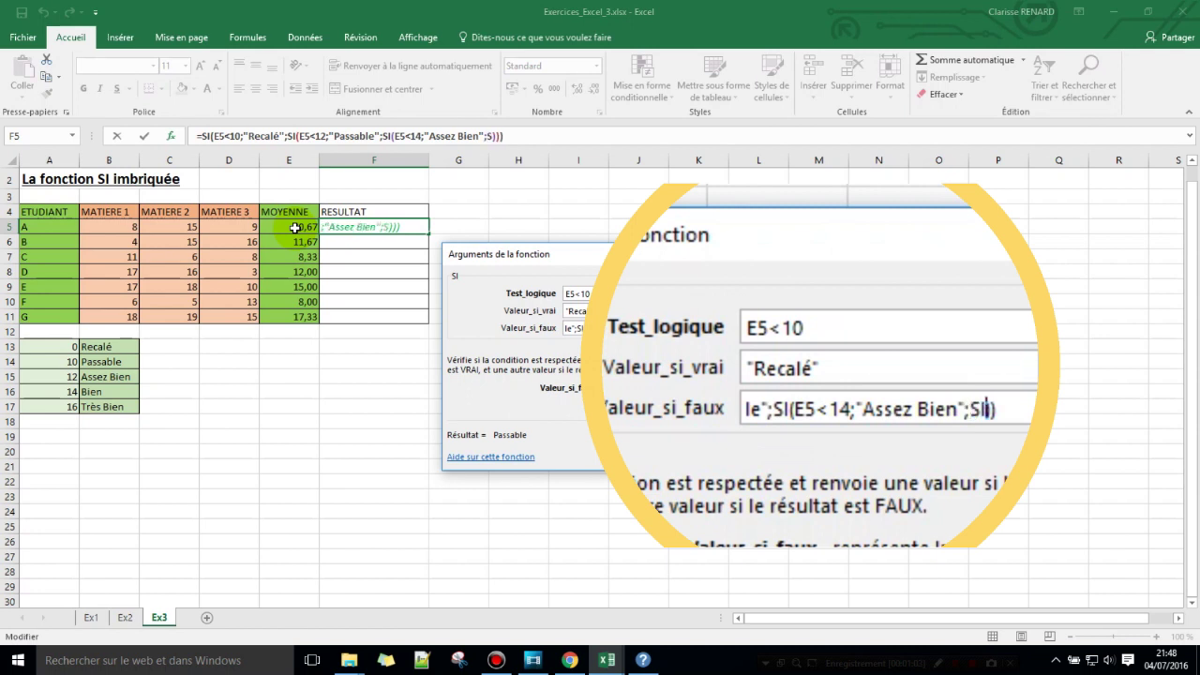
text(I(E5)
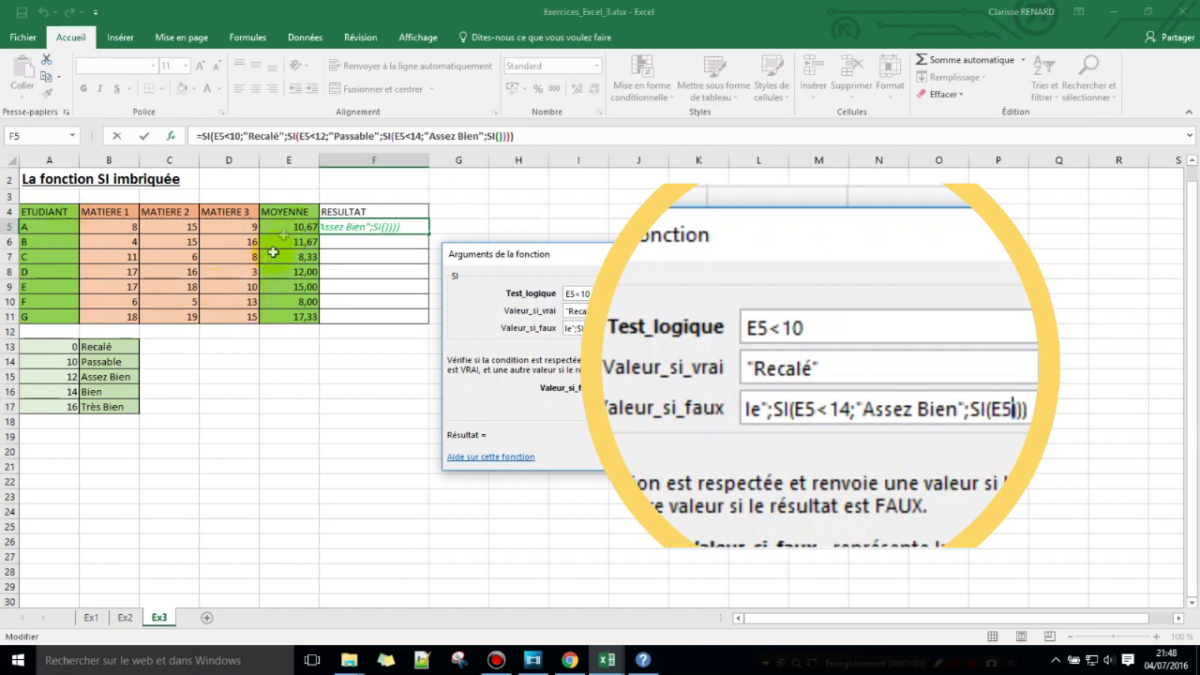
click(287, 228)
text(<16)
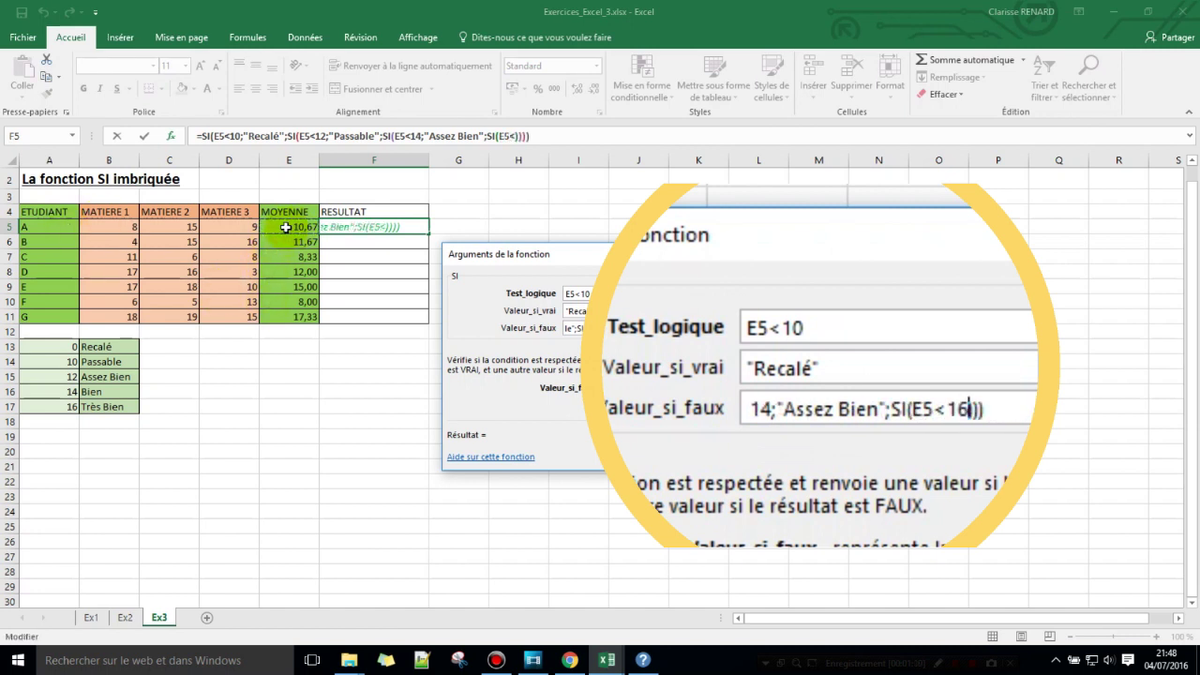
text(;)
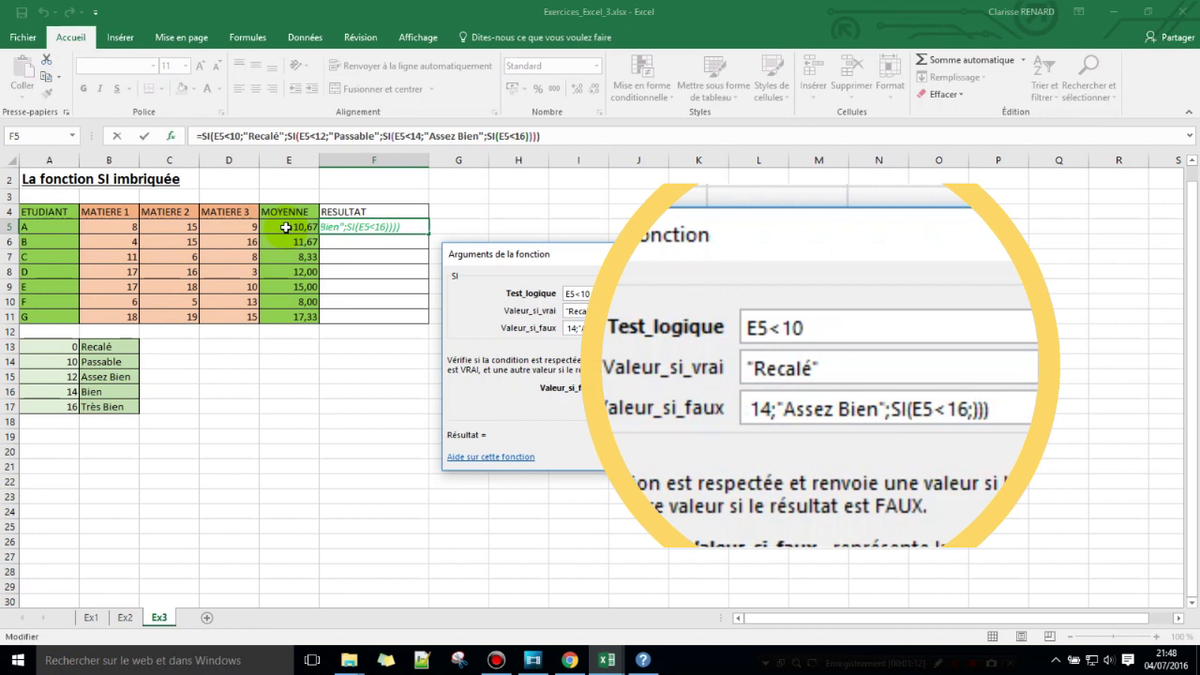
text("Bien")
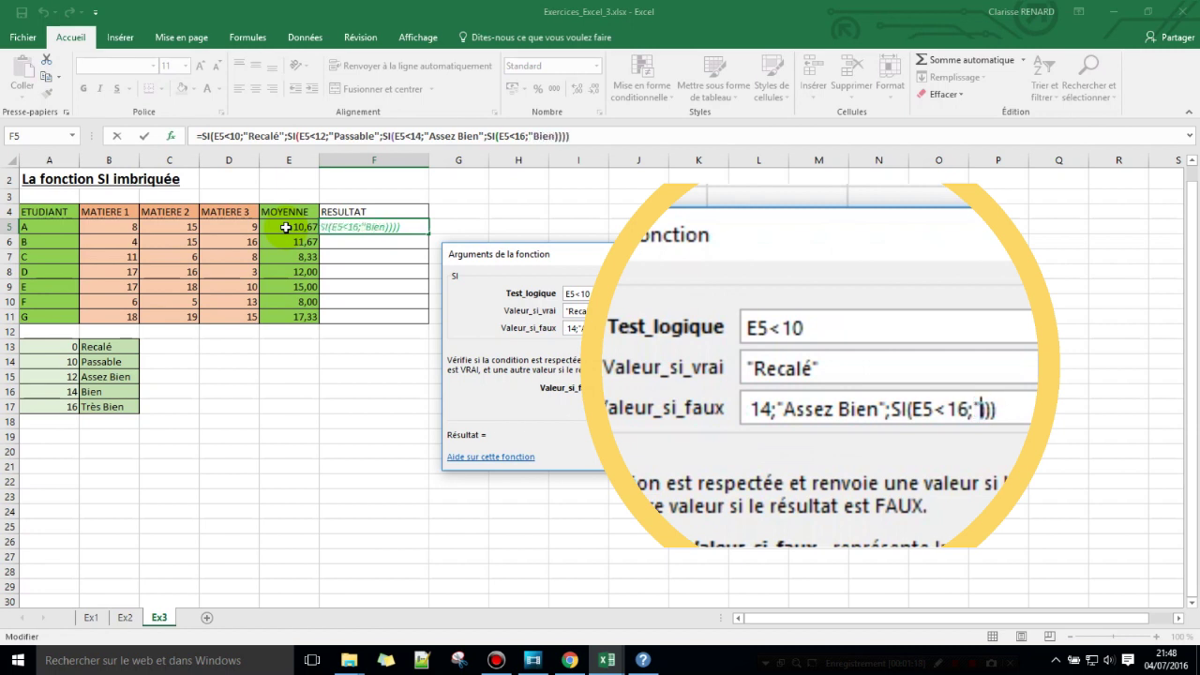
text(;)
text("Très B)
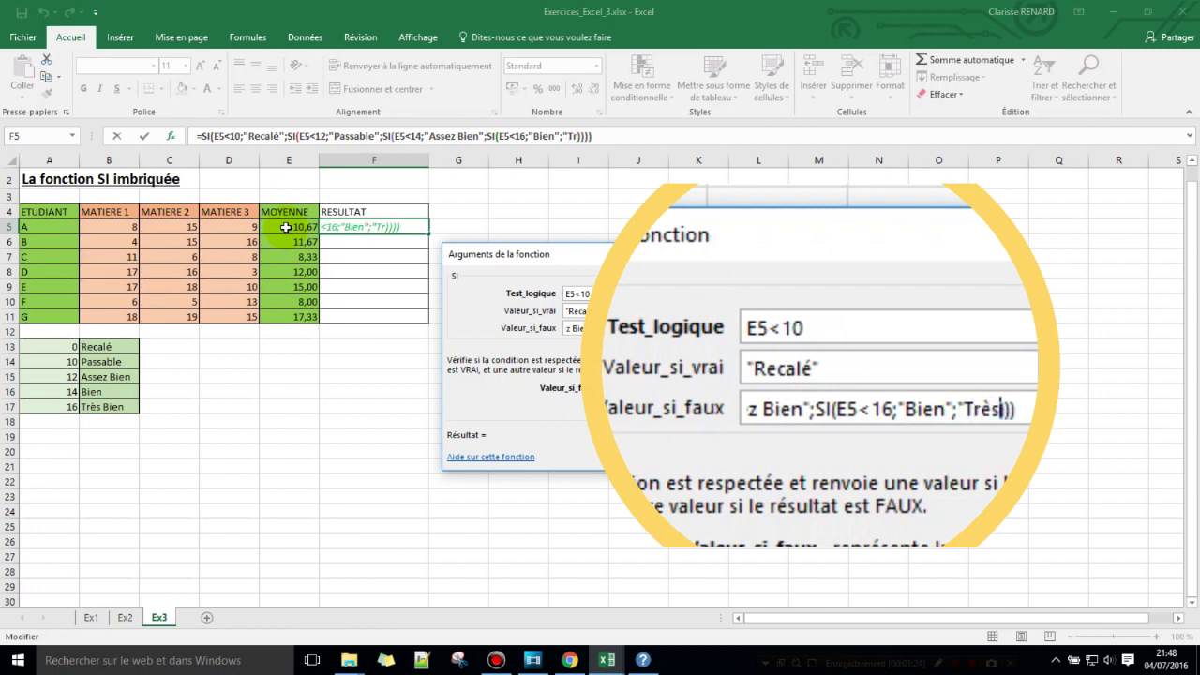
text(ien")
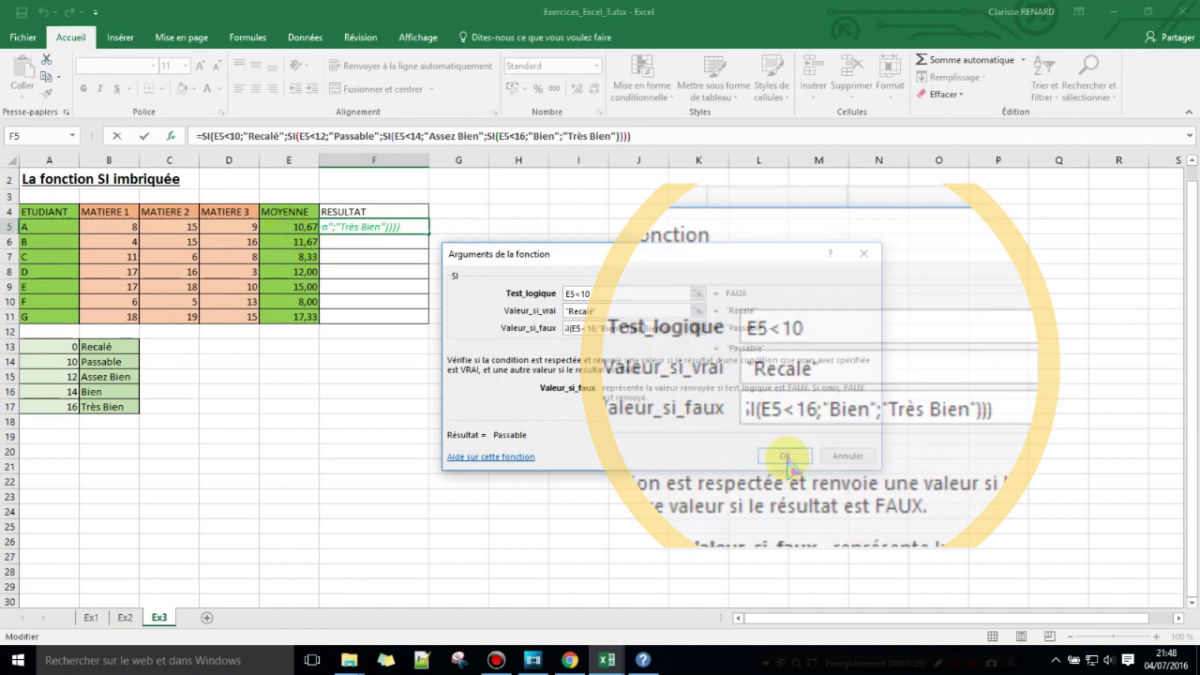
click(786, 457)
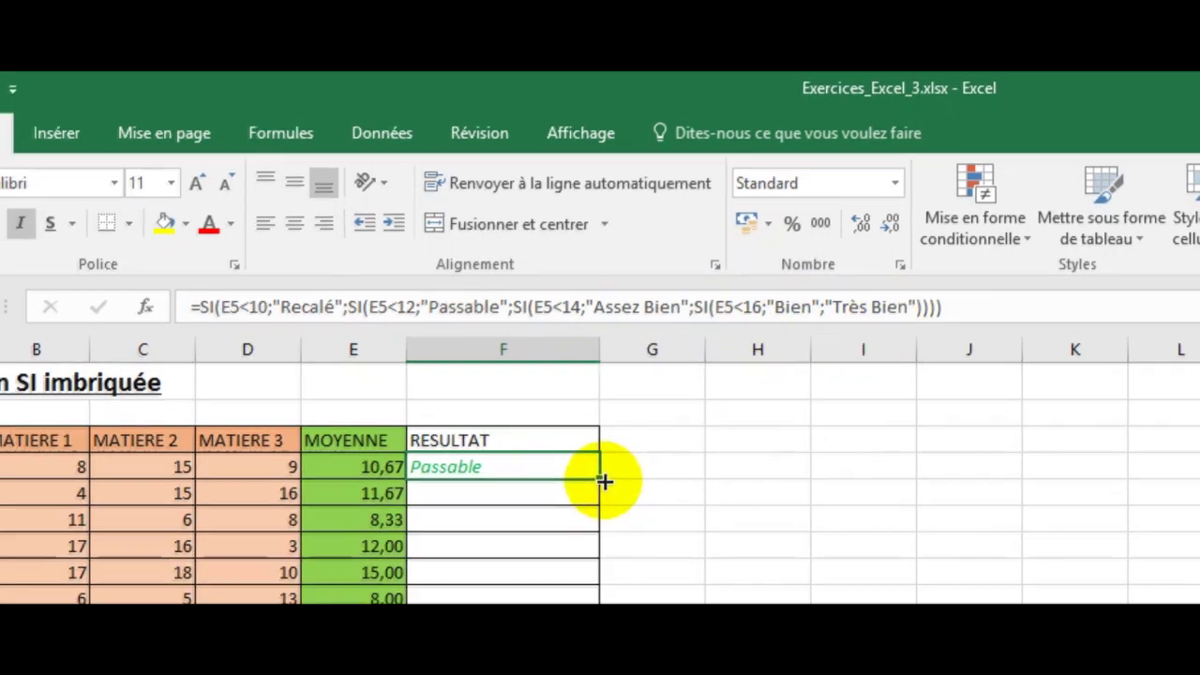
Copy the nested SI formula from F5 down through F11
drag(603, 481, 585, 652)
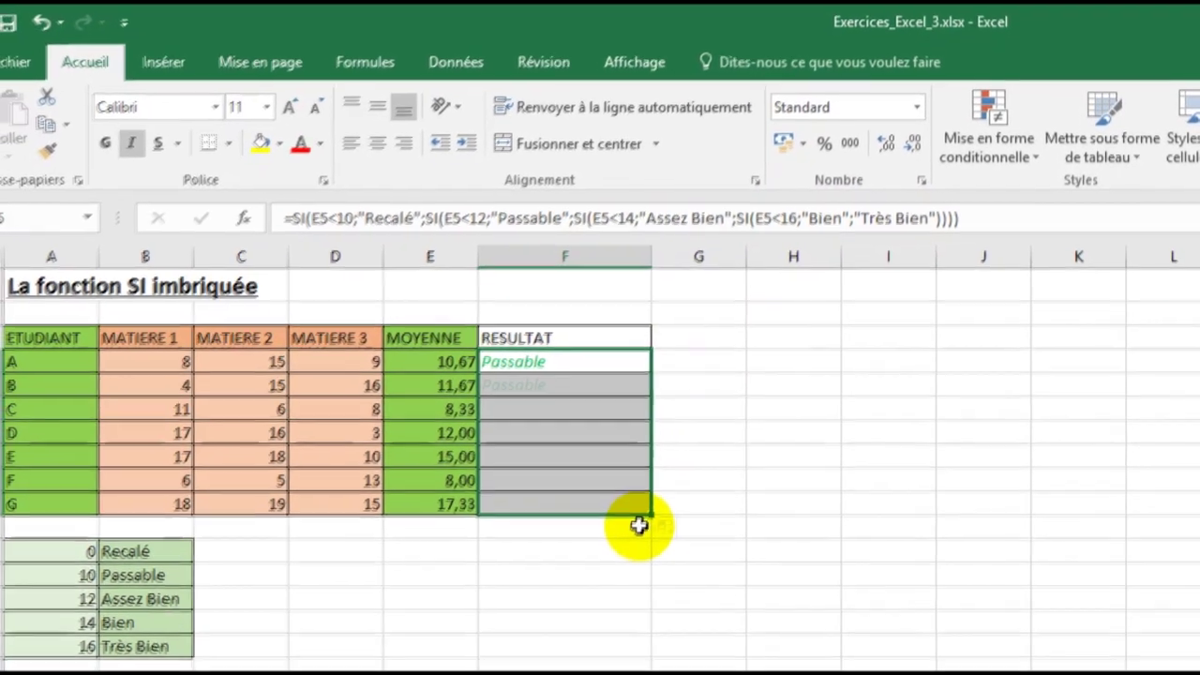
drag(638, 526, 641, 523)
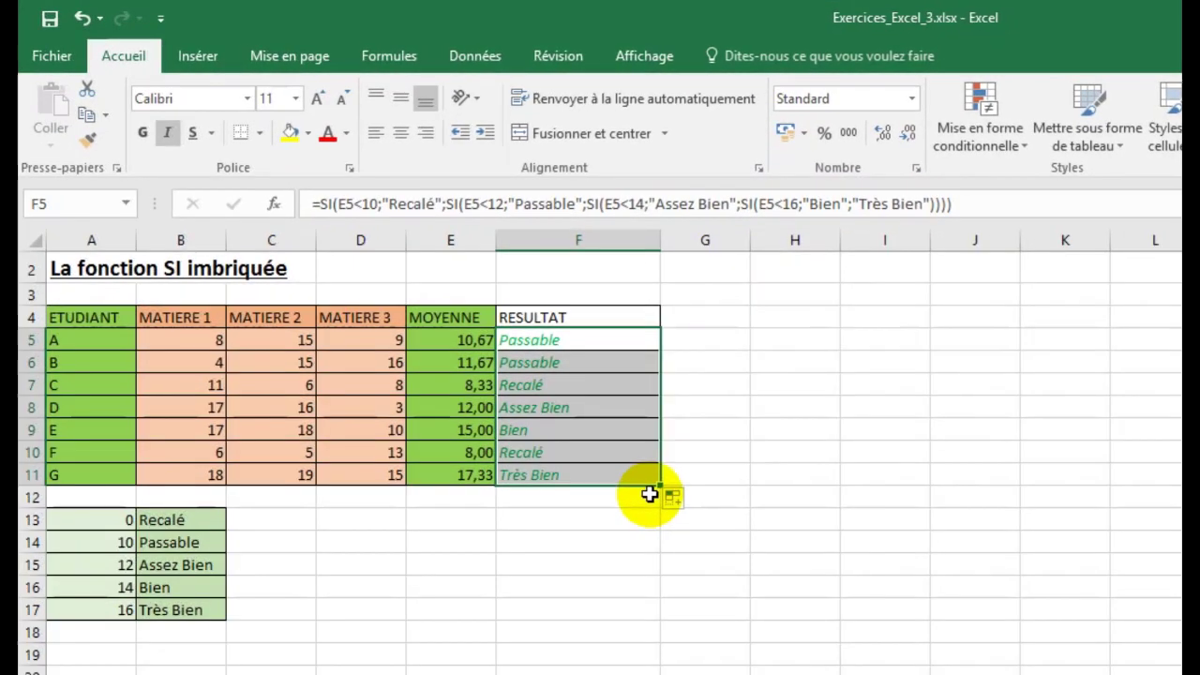
Examine the averages in column E against the mentions and copied SI formulas in F5:F11
click(477, 384)
click(480, 454)
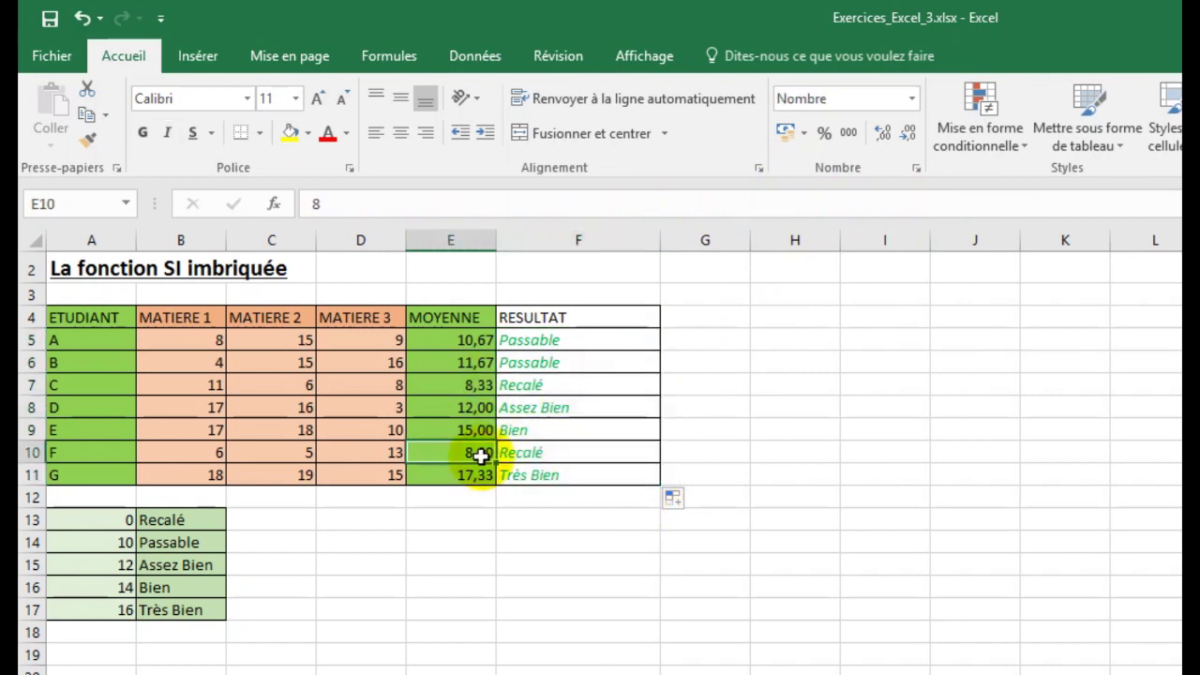
click(521, 341)
click(541, 364)
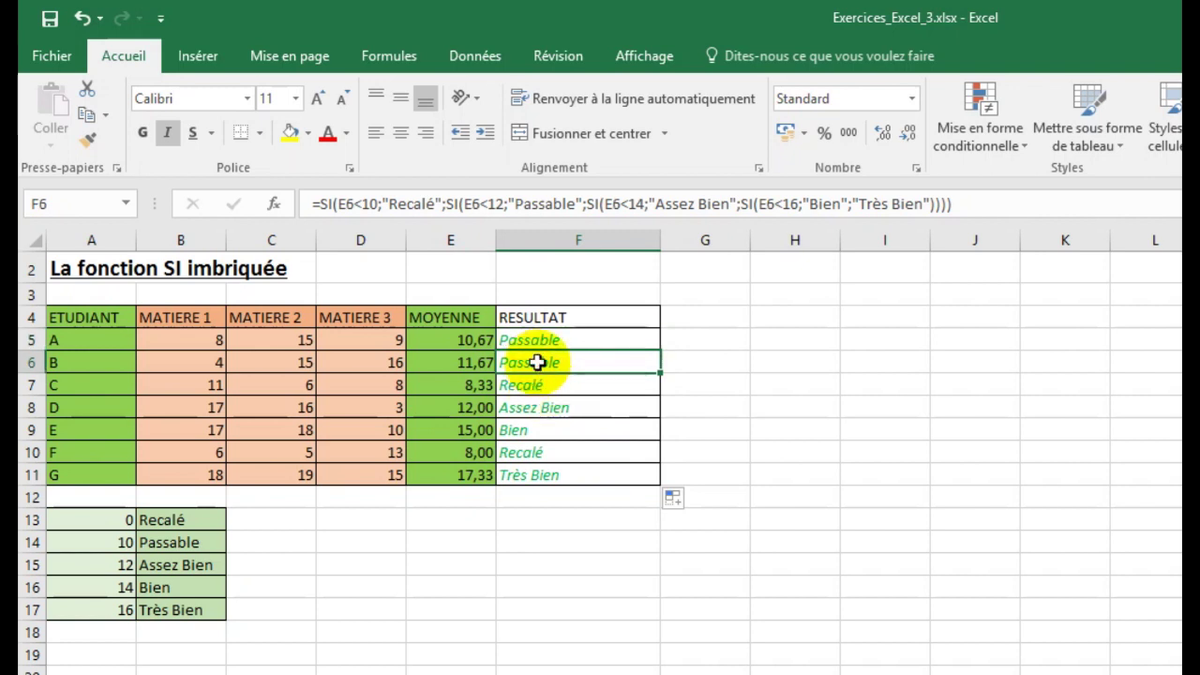
click(545, 411)
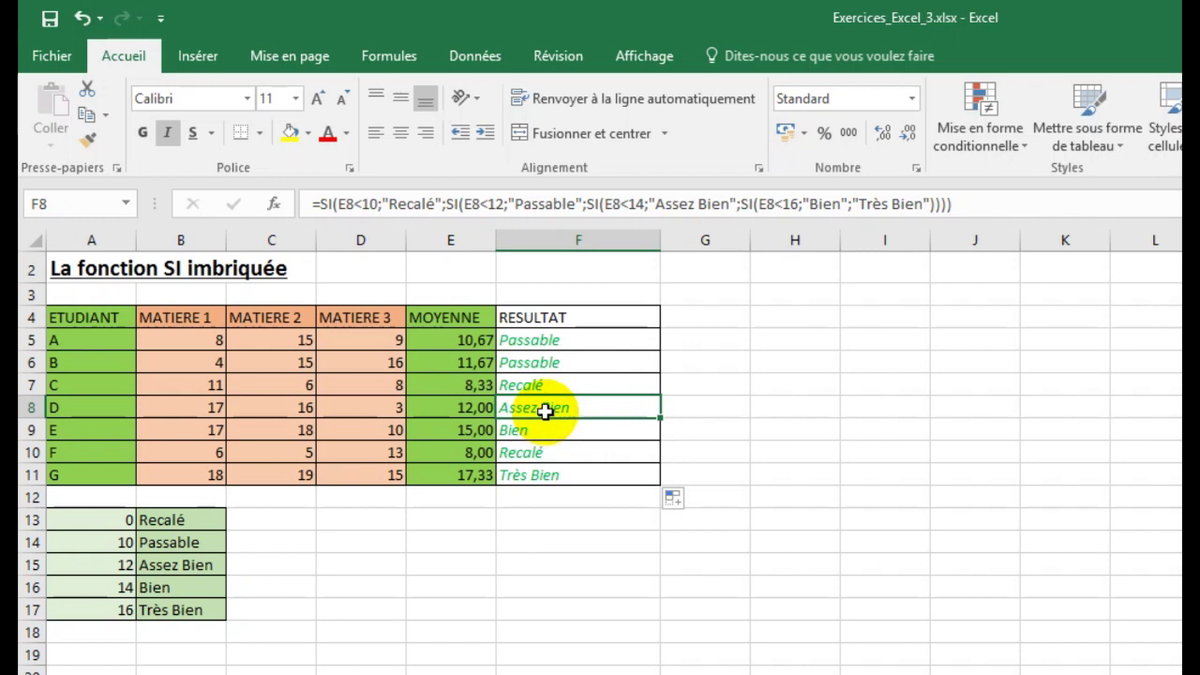
click(542, 433)
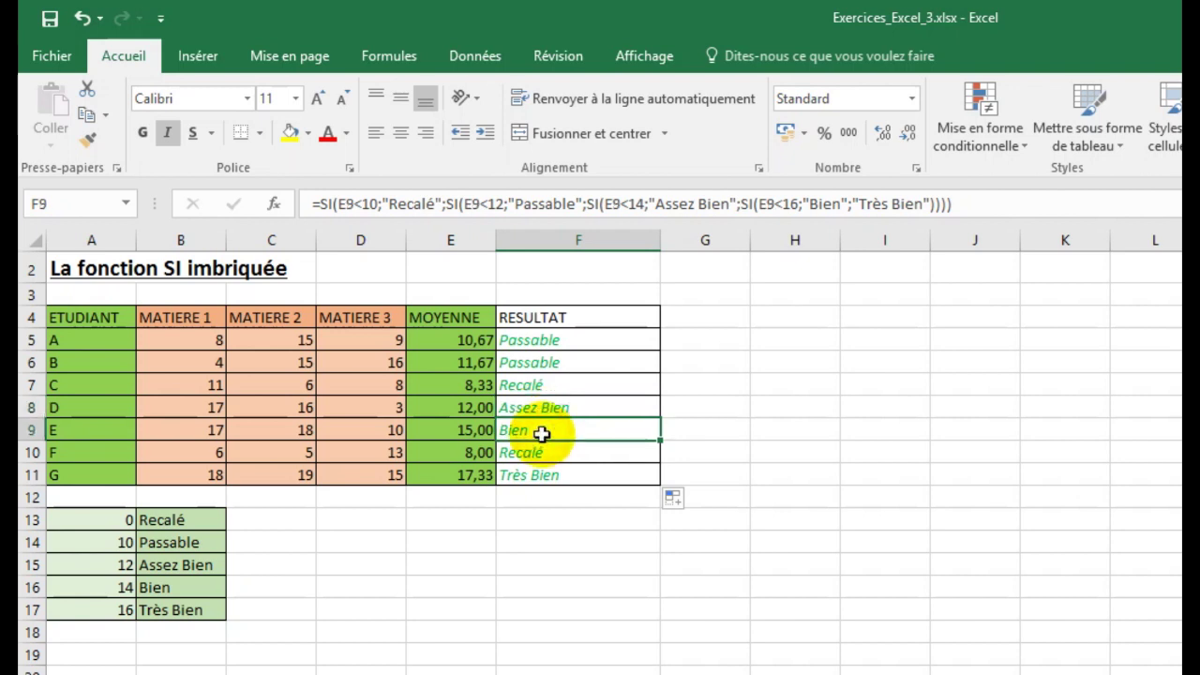
click(543, 478)
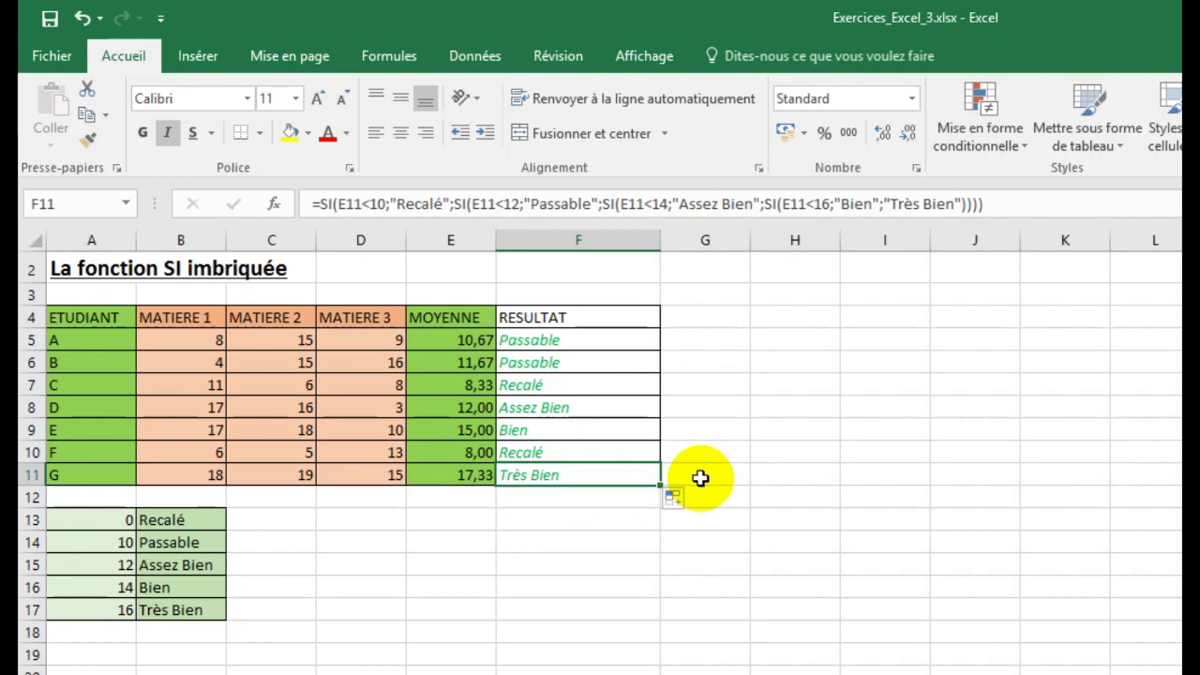
click(612, 519)
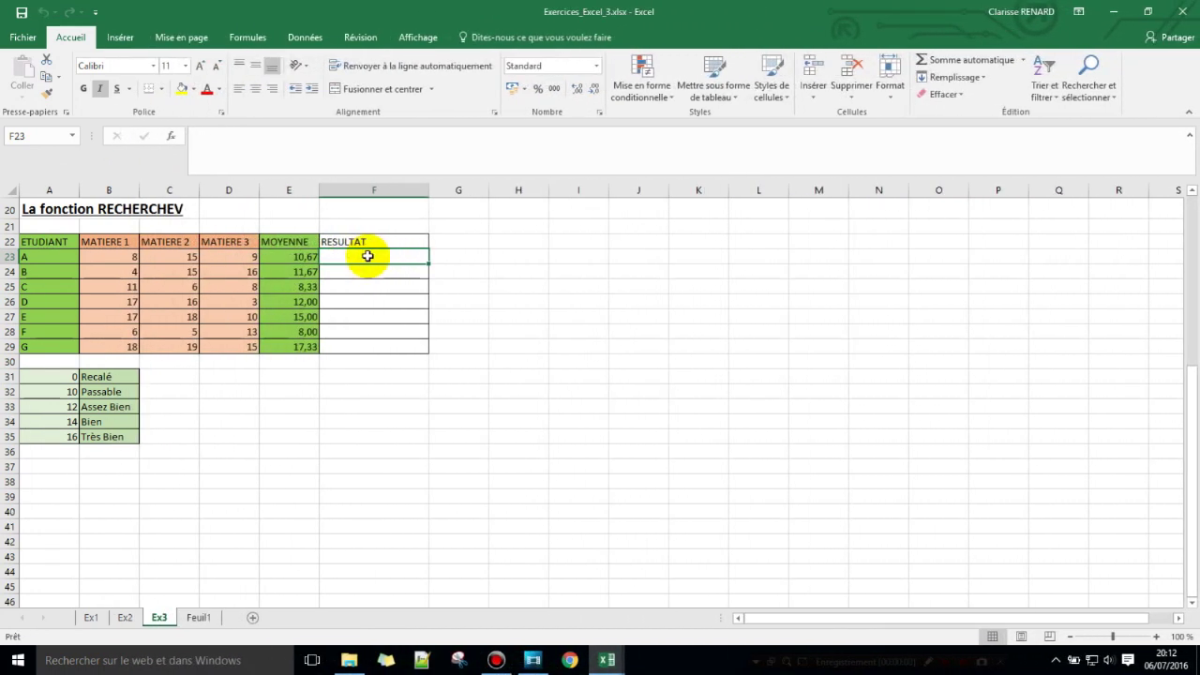
Insert a RECHERCHEV function in F23 with the lookup value E23 and the table range A31:B35
key(shift+F3)
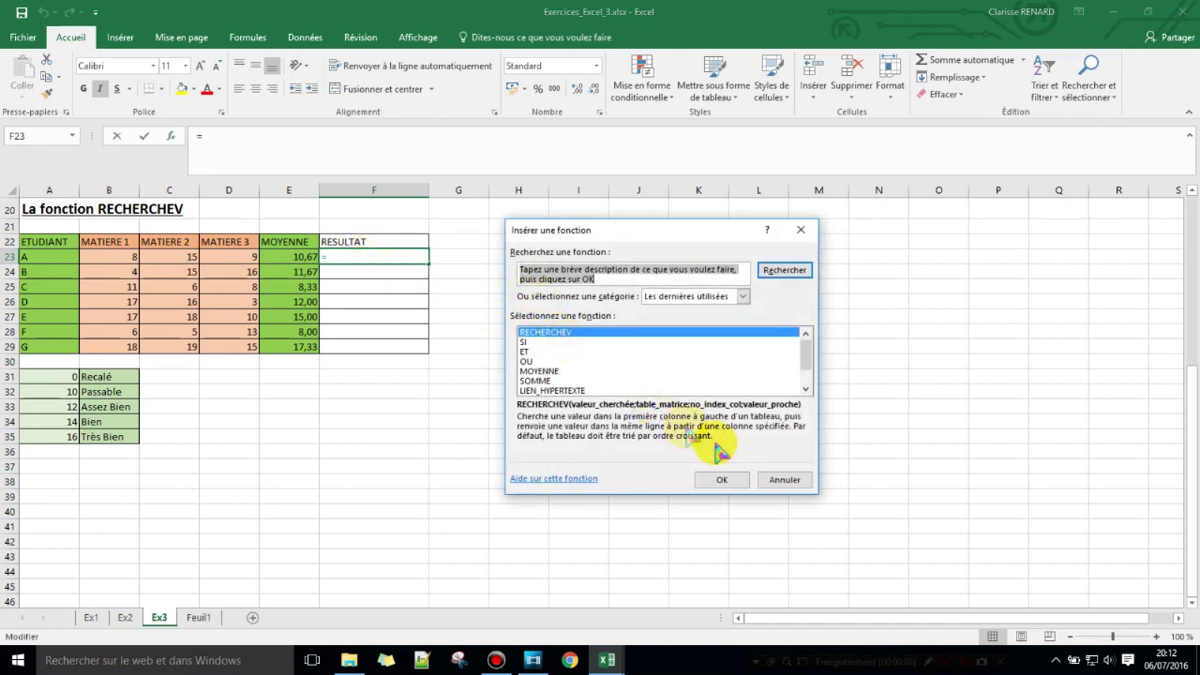
click(719, 480)
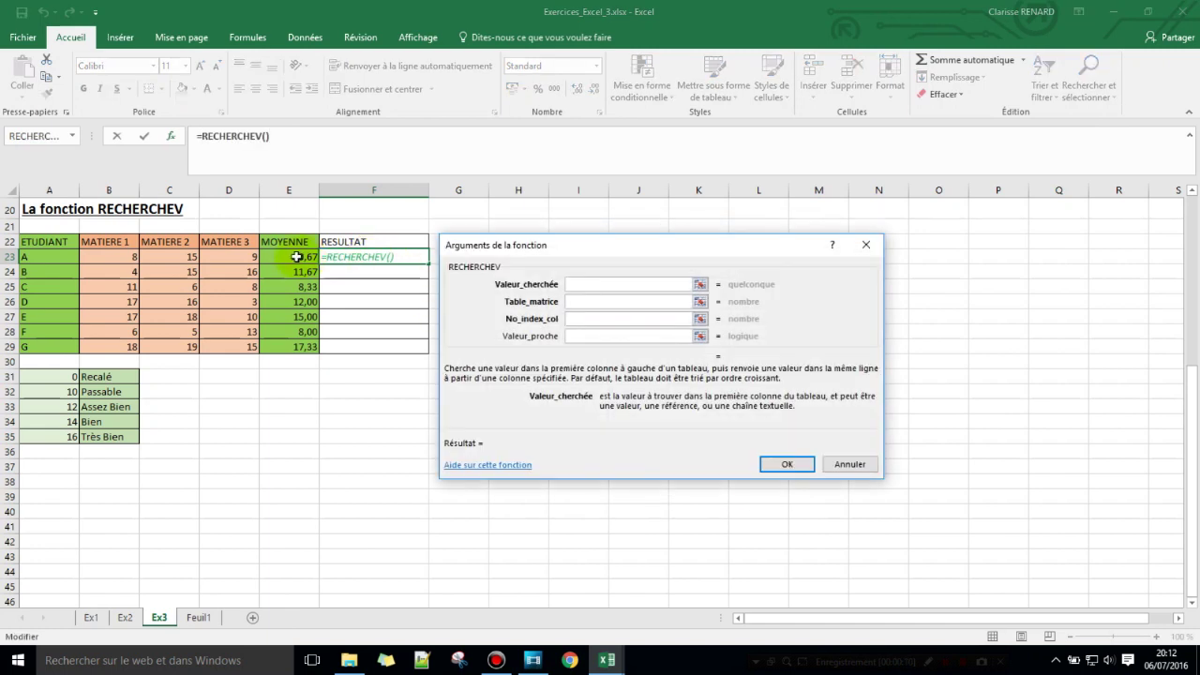
click(297, 256)
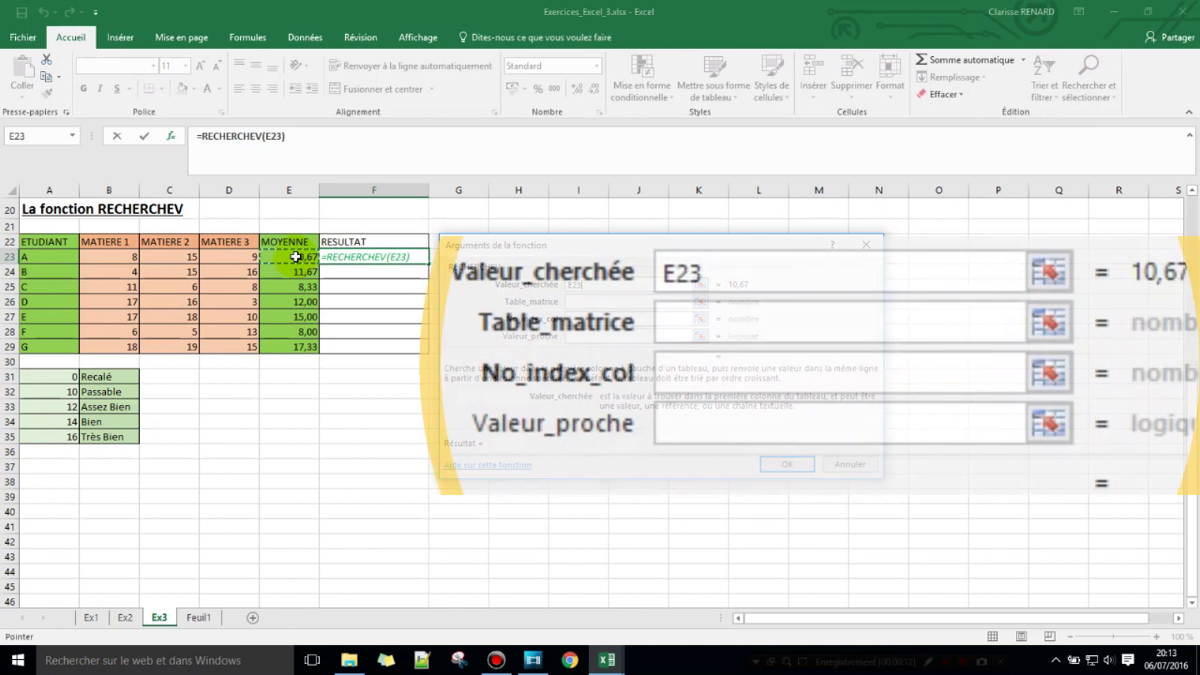
click(719, 332)
drag(67, 378, 114, 436)
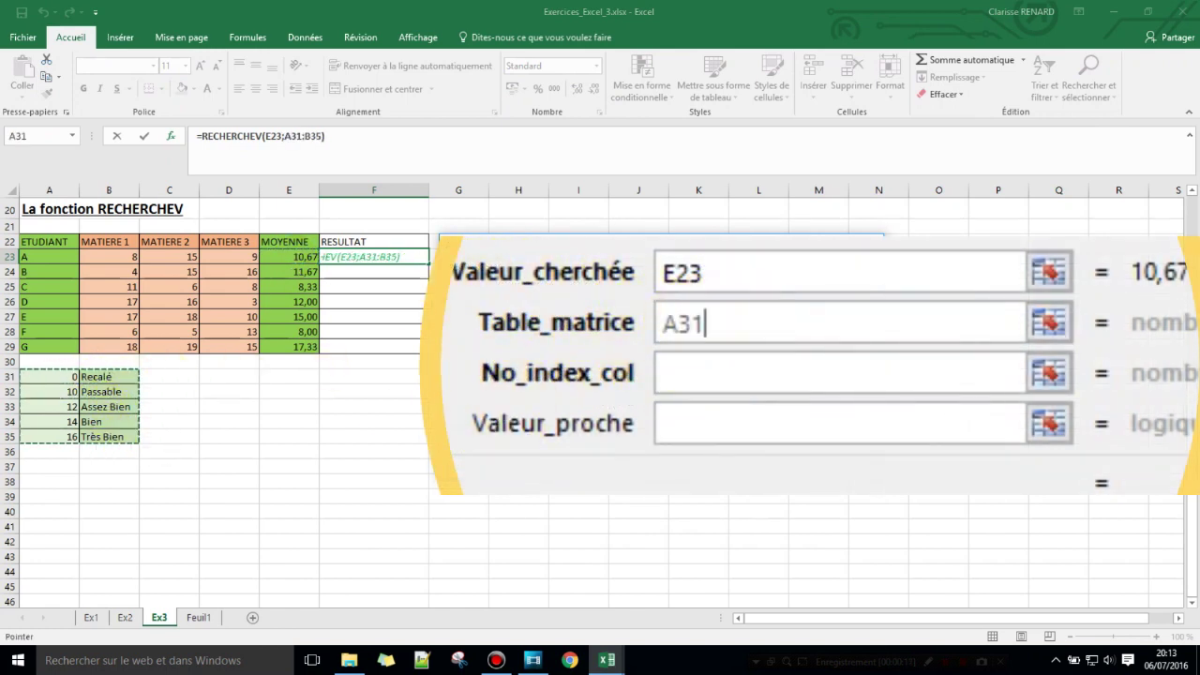
Set the RECHERCHEV column index to 2 and Valeur_proche to 1, and validate the function
click(692, 374)
text(2)
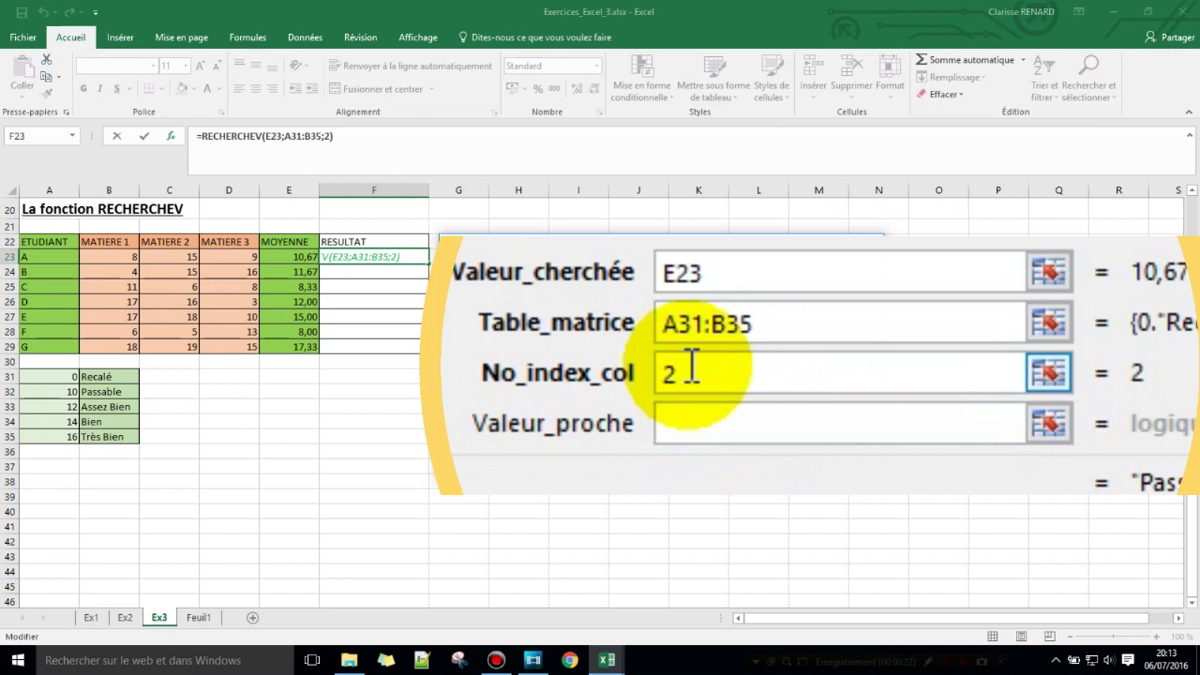
click(716, 423)
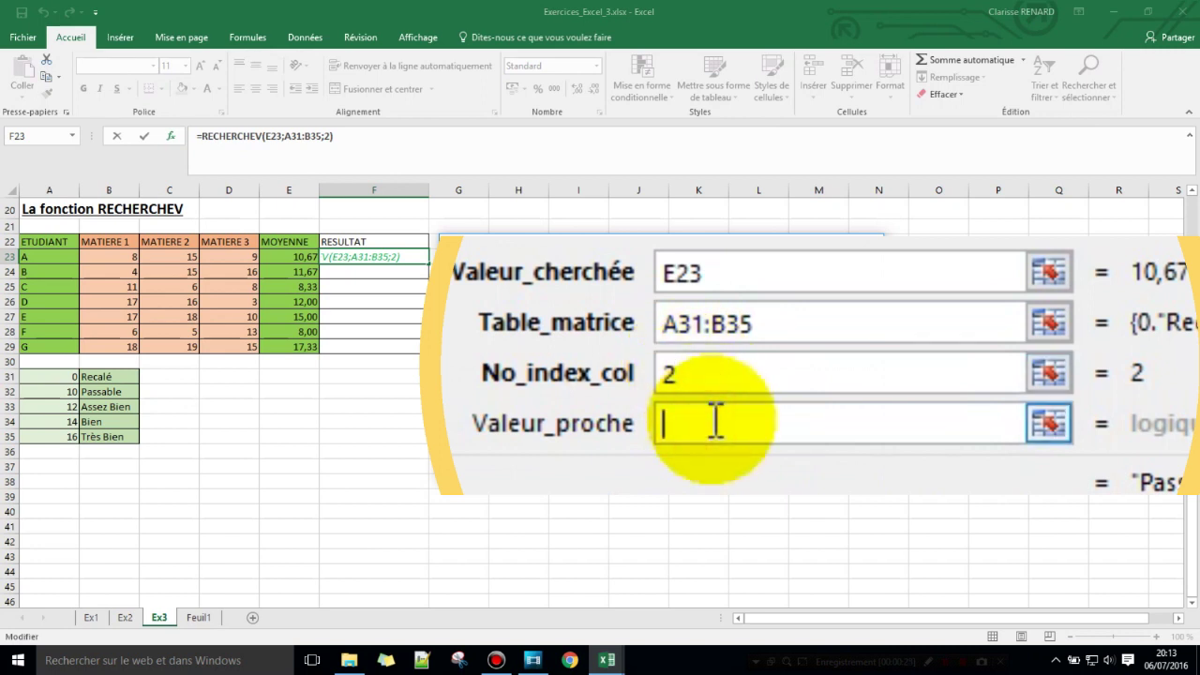
text(1)
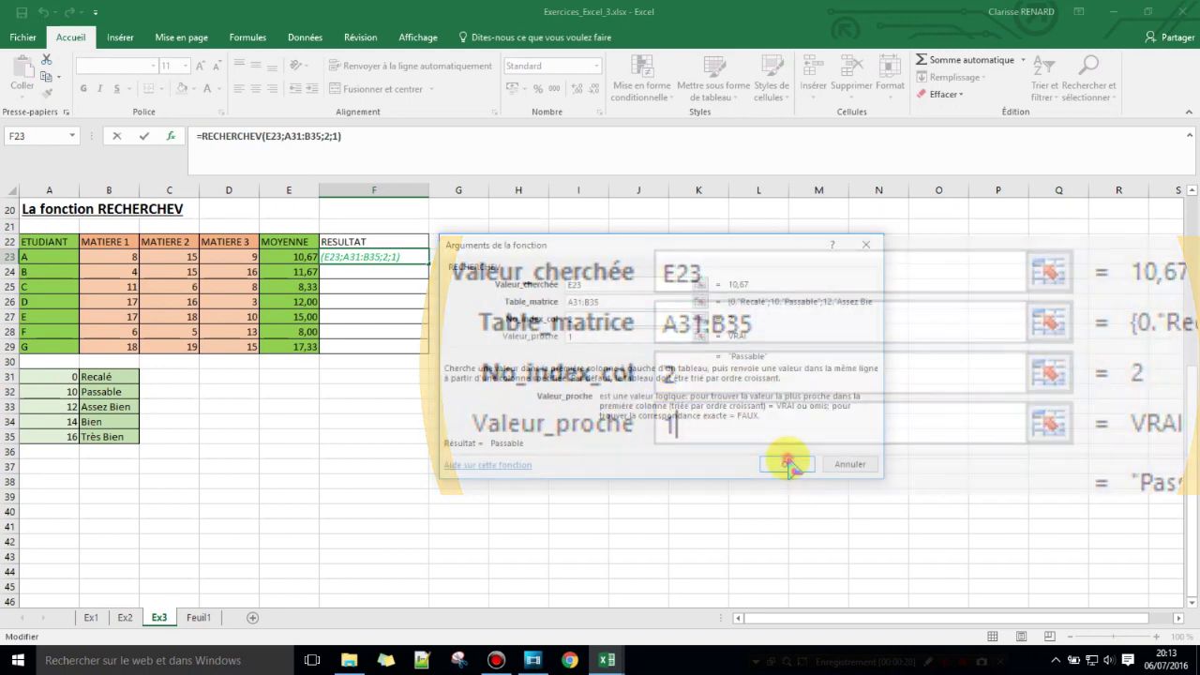
click(785, 458)
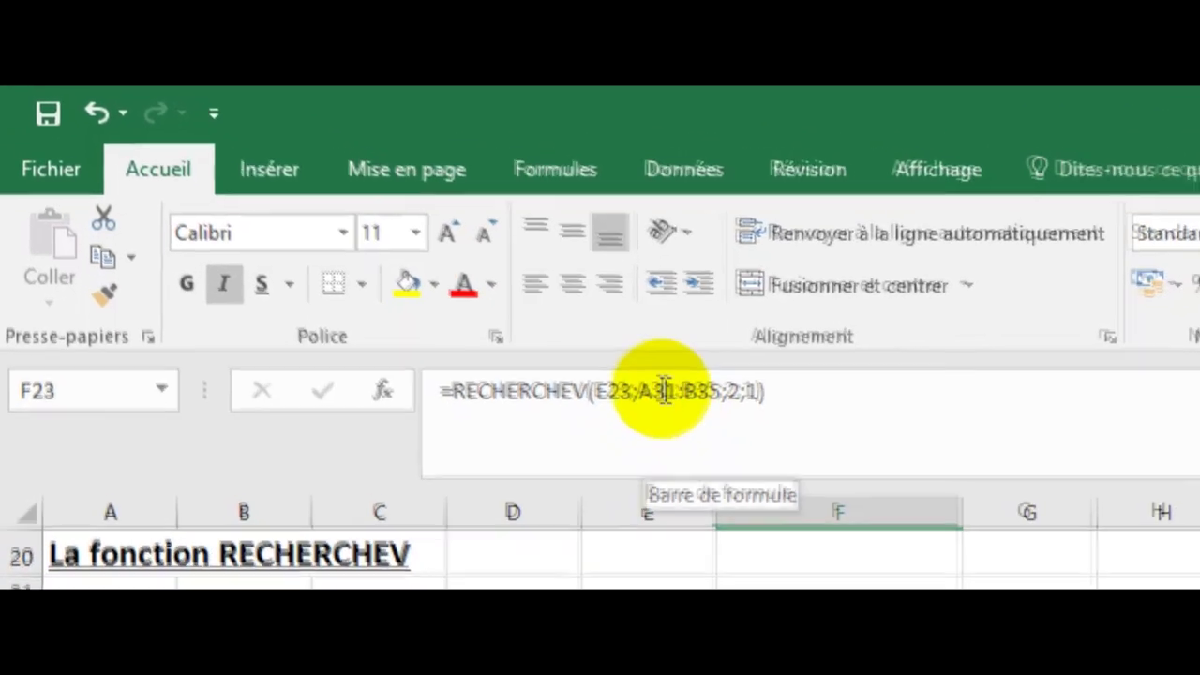
Make the table range in the F23 formula absolute as $A$31:$B$35 and validate it
click(551, 313)
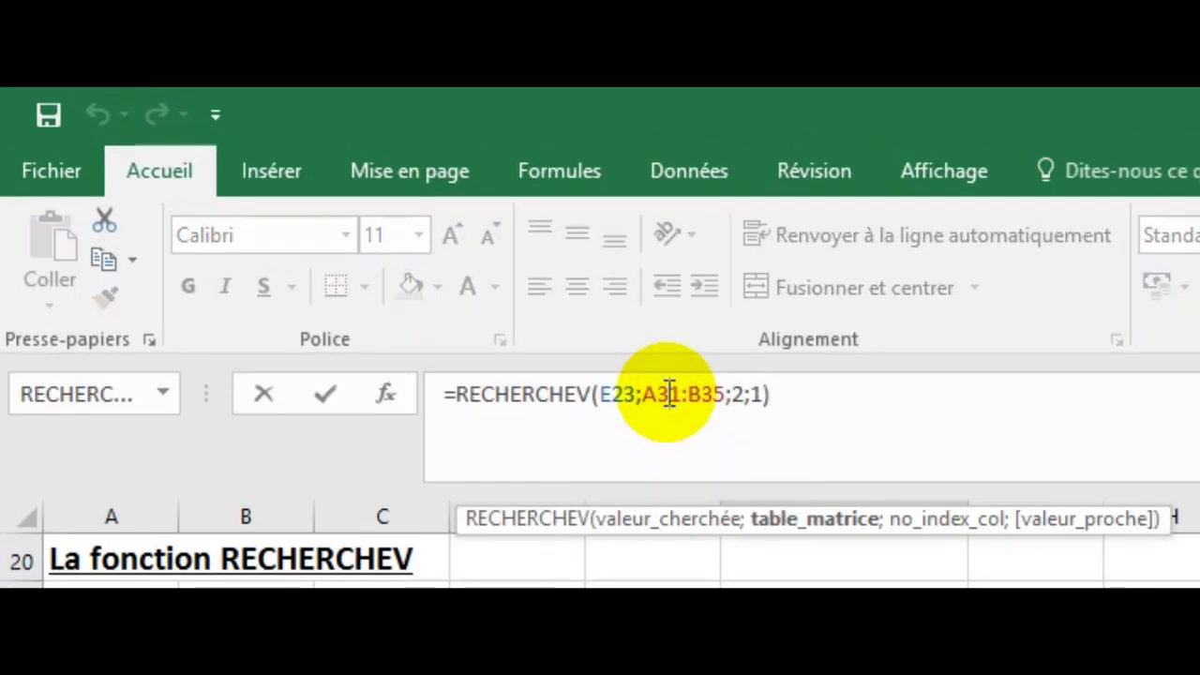
click(724, 395)
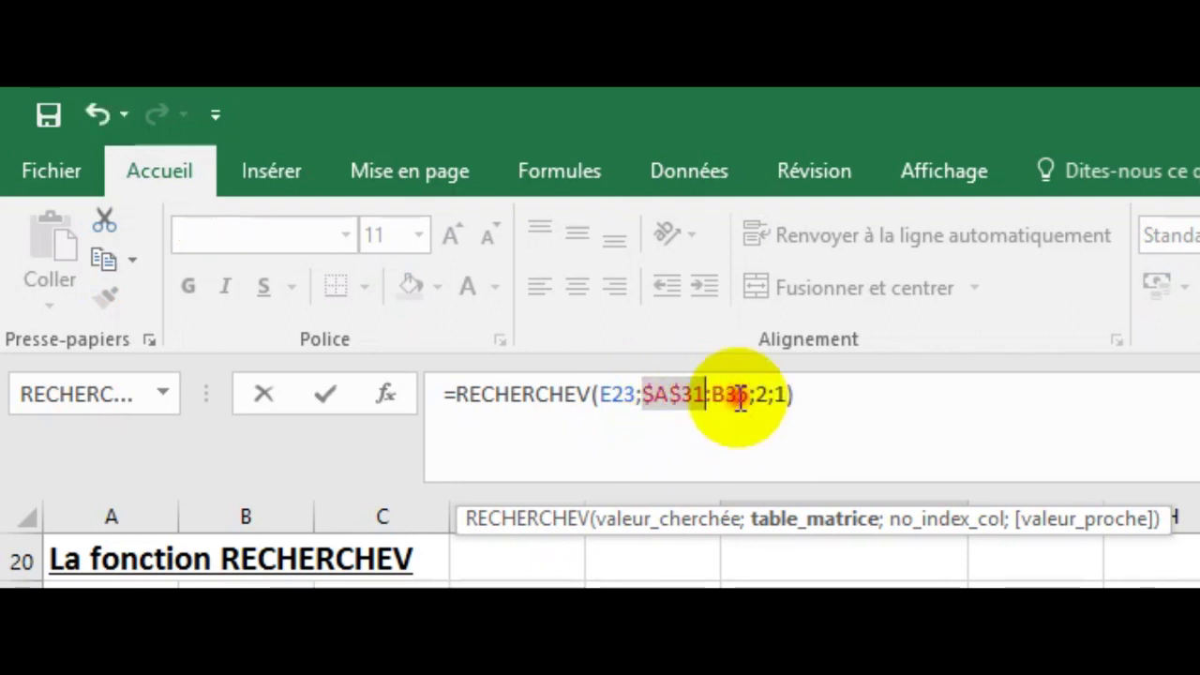
key(F4)
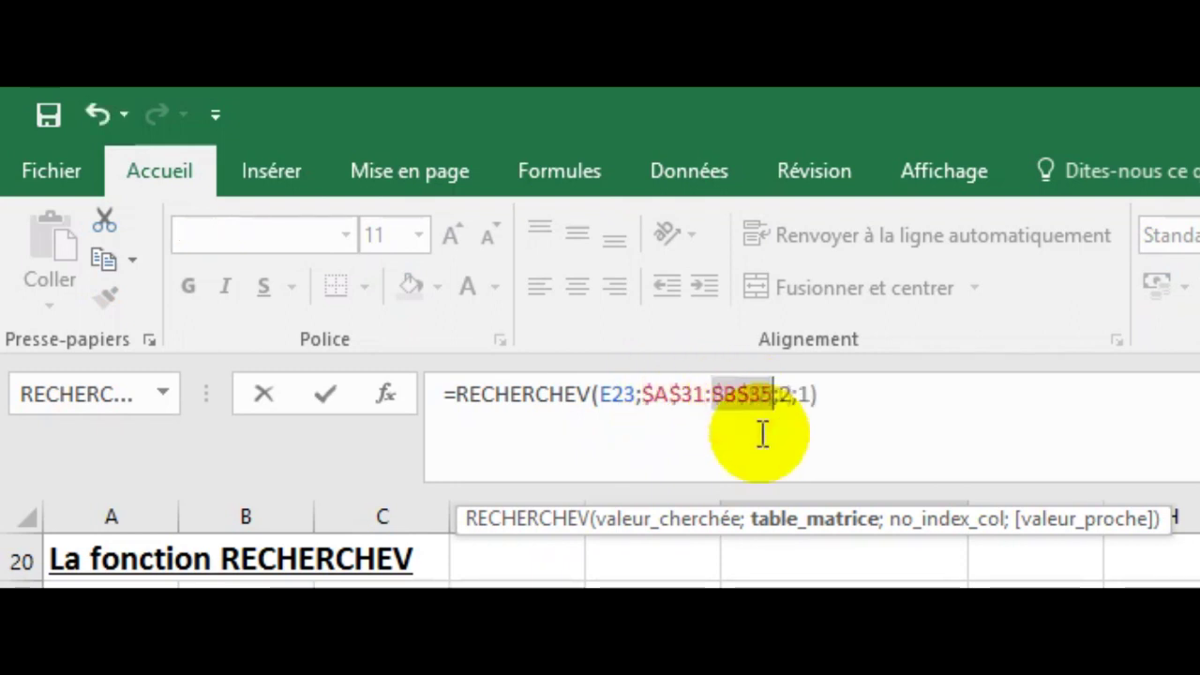
click(835, 401)
key(Return)
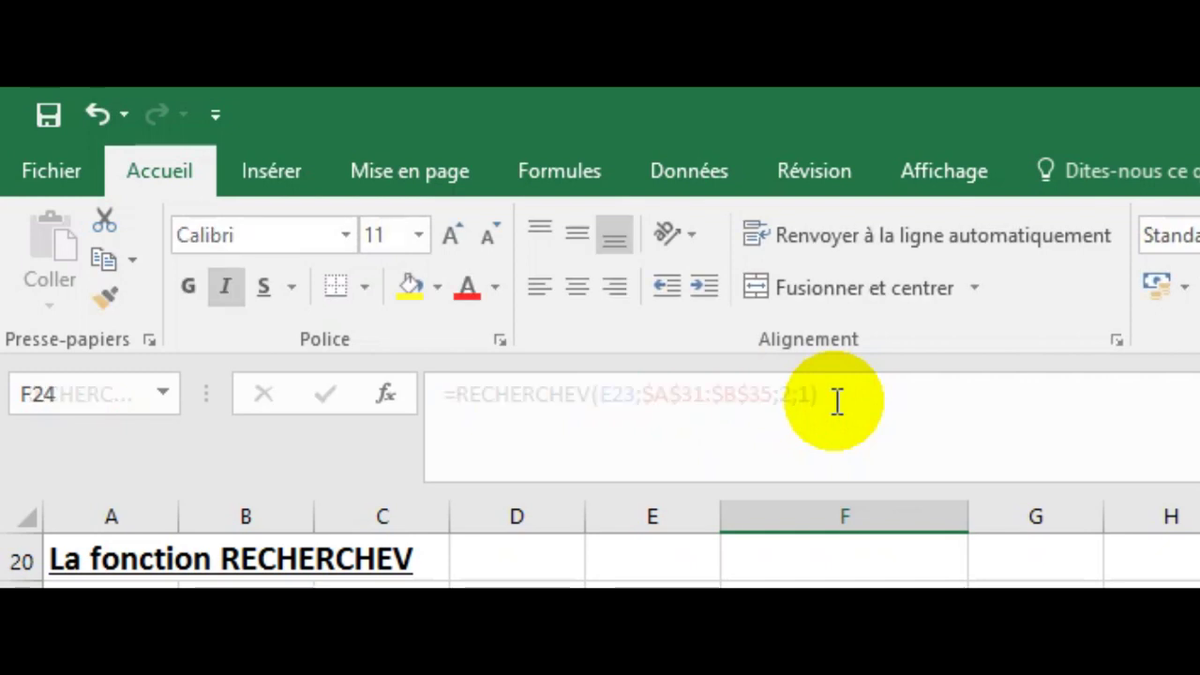
Copy the RECHERCHEV formula from F23 down through F29
click(407, 263)
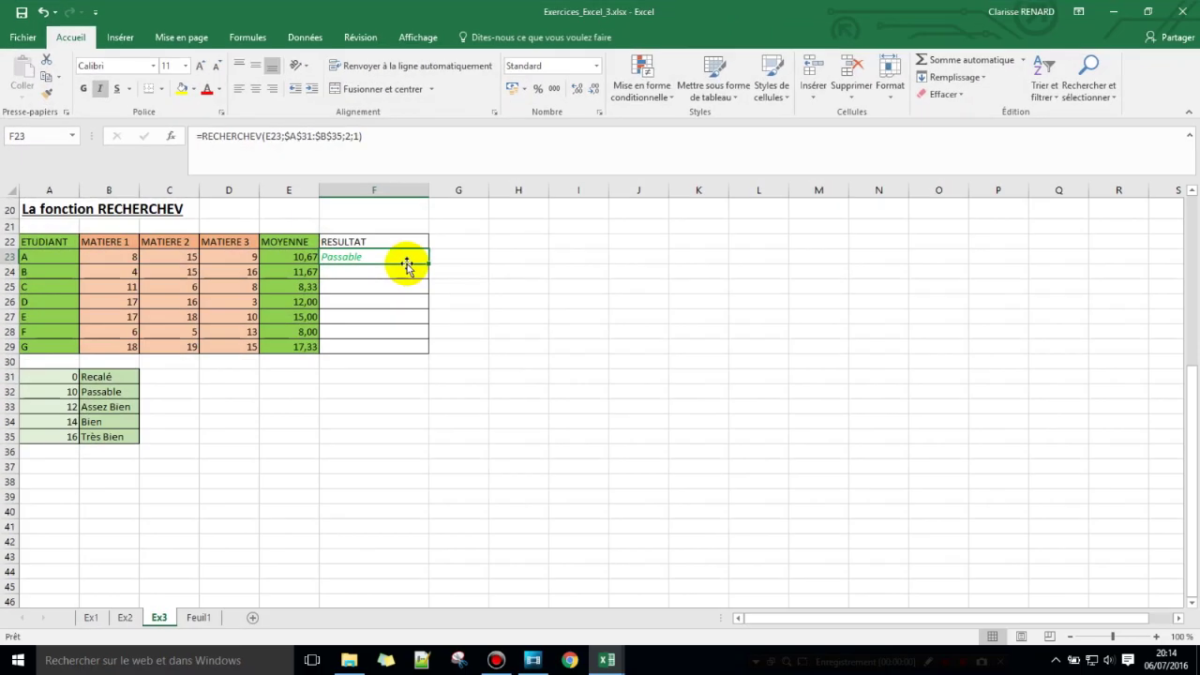
drag(429, 264, 417, 359)
Examine the copied RECHERCHEV formulas and their mentions in the RESULTAT column, F23:F29
click(341, 289)
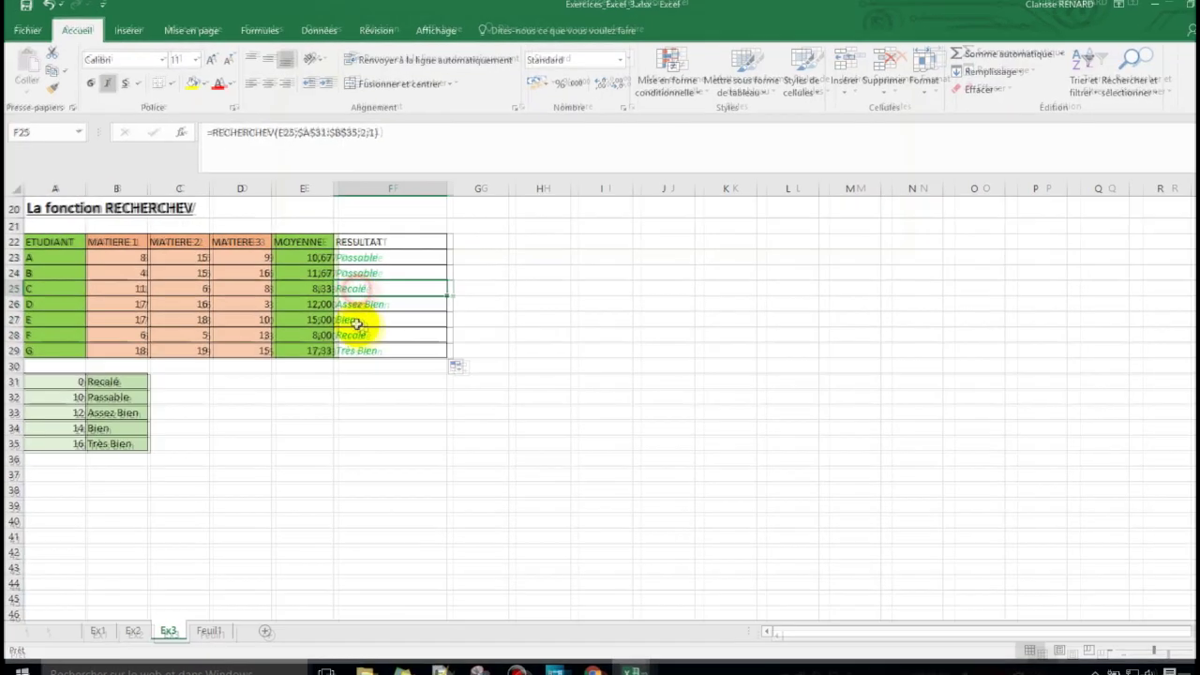
click(357, 333)
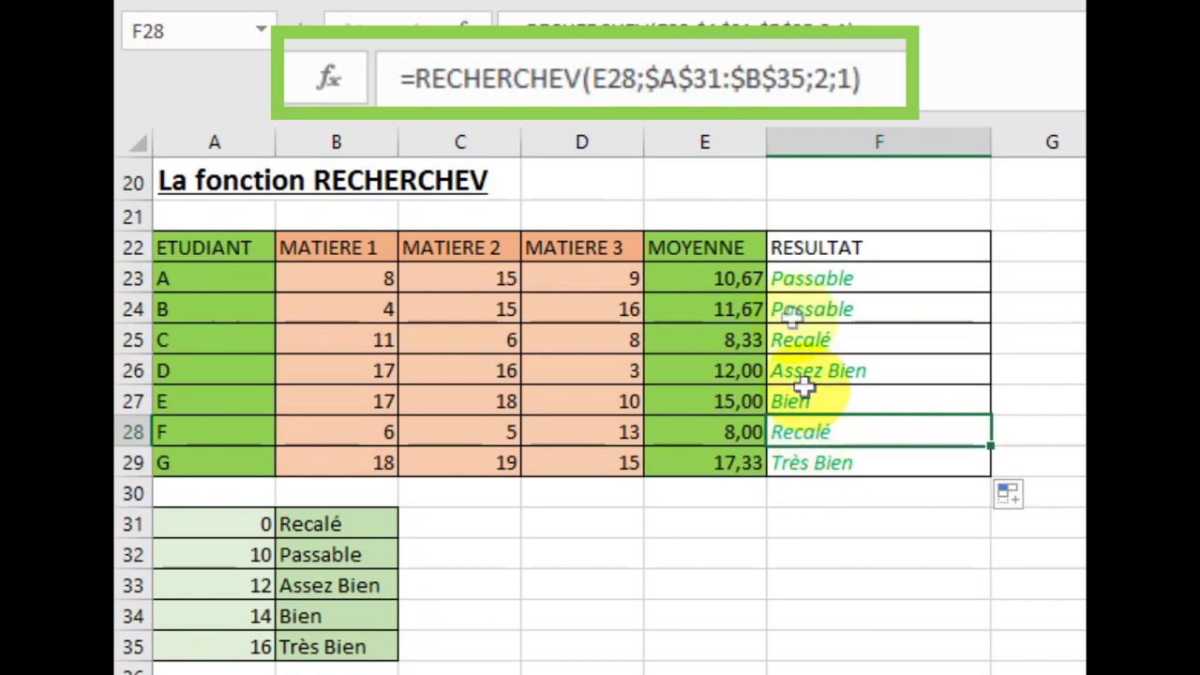
click(794, 280)
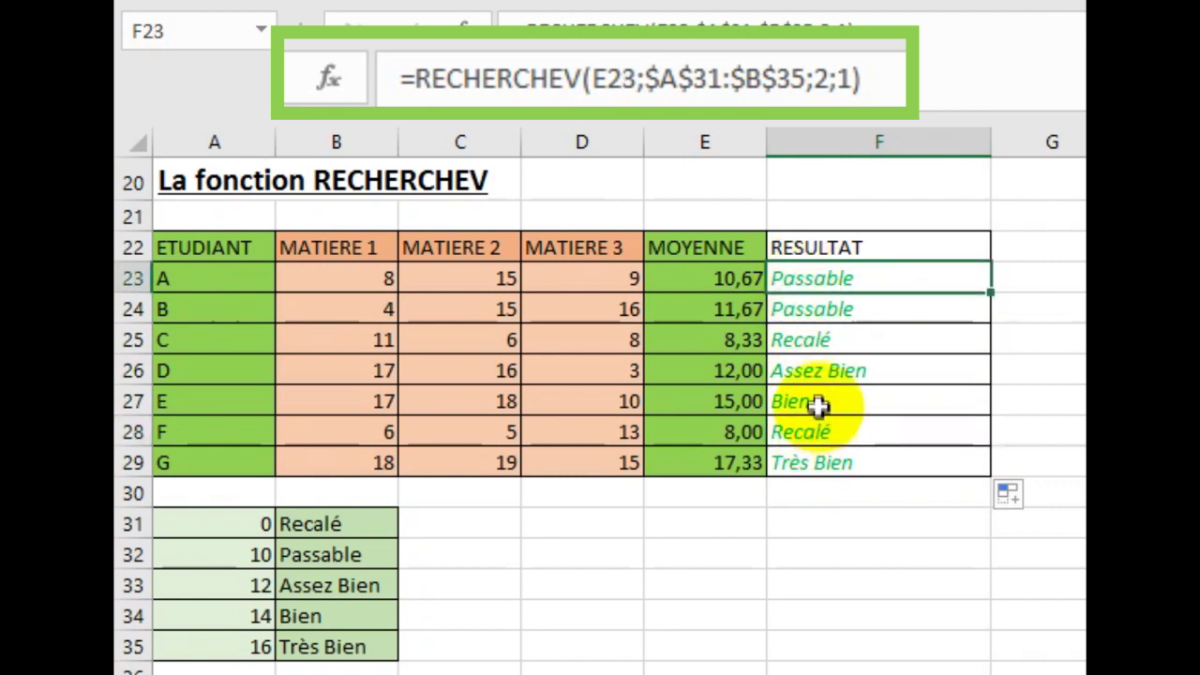
click(823, 370)
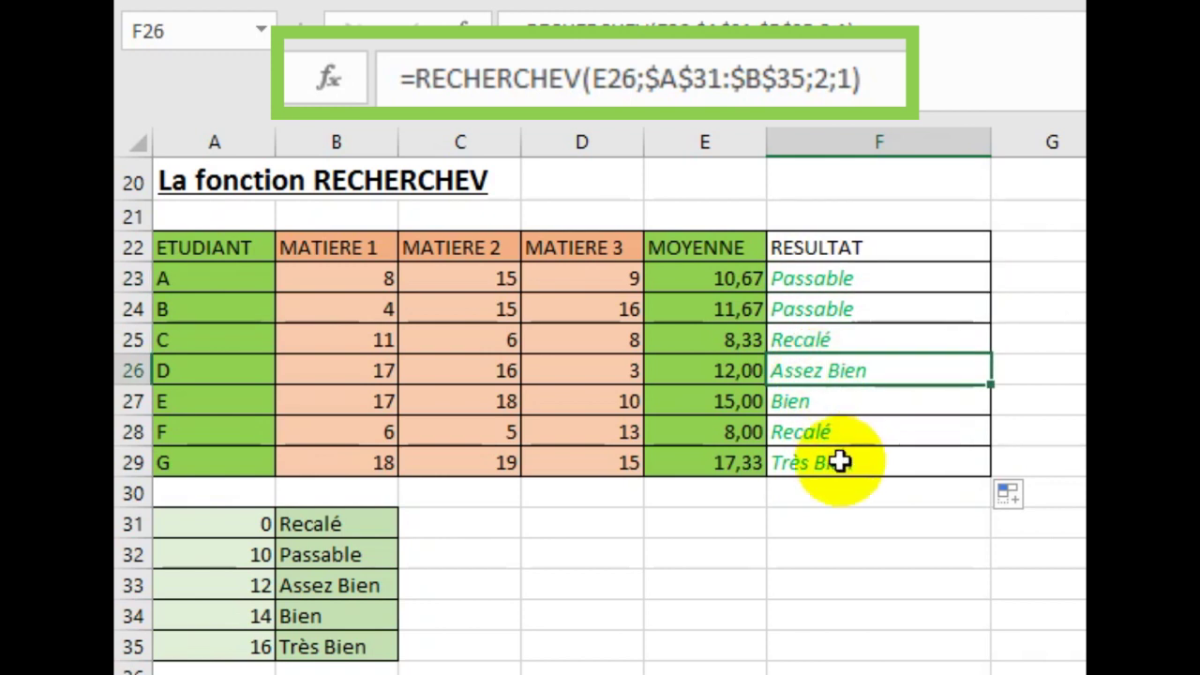
click(804, 400)
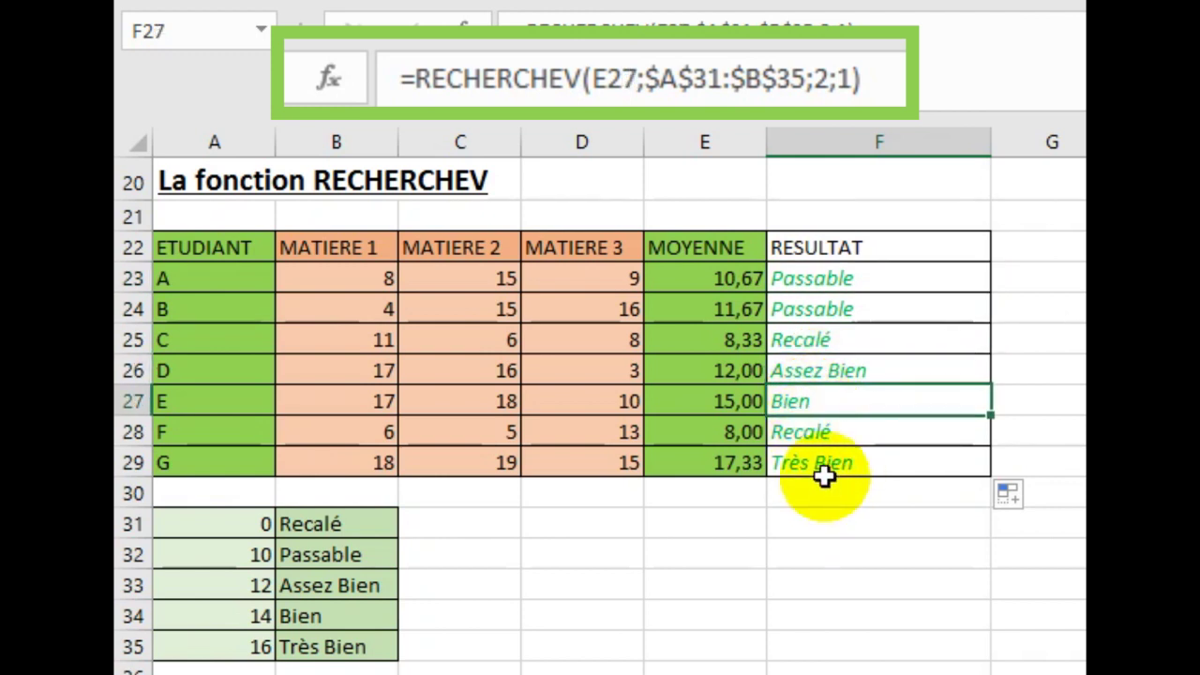
click(823, 469)
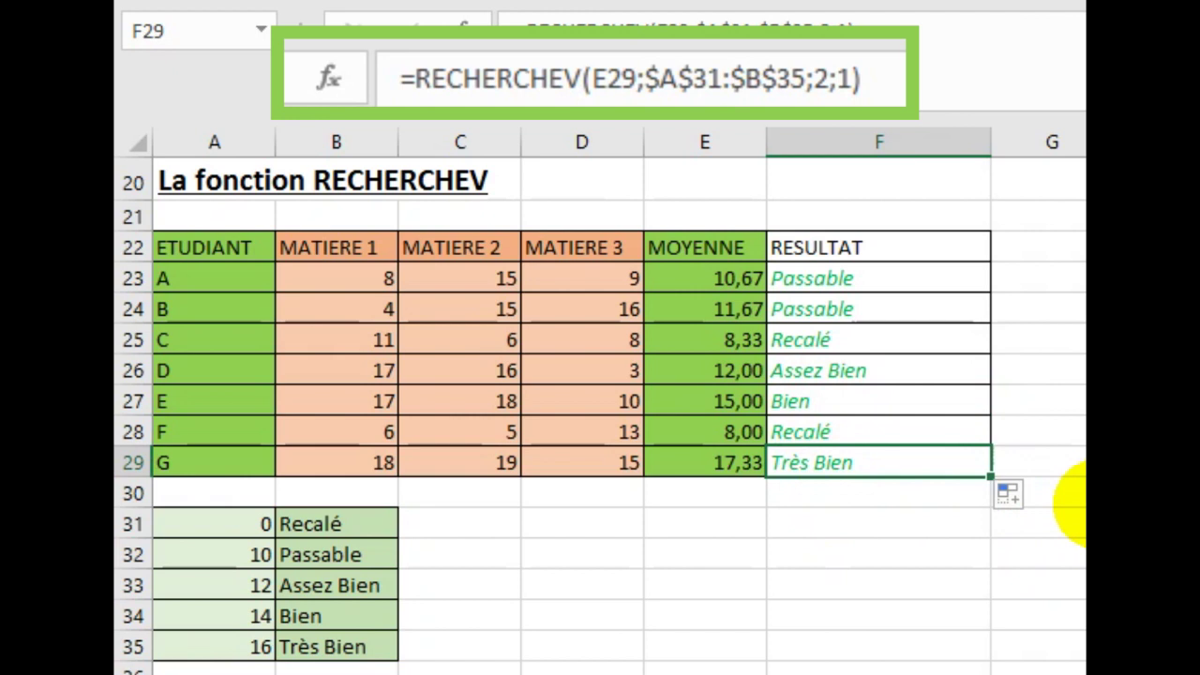